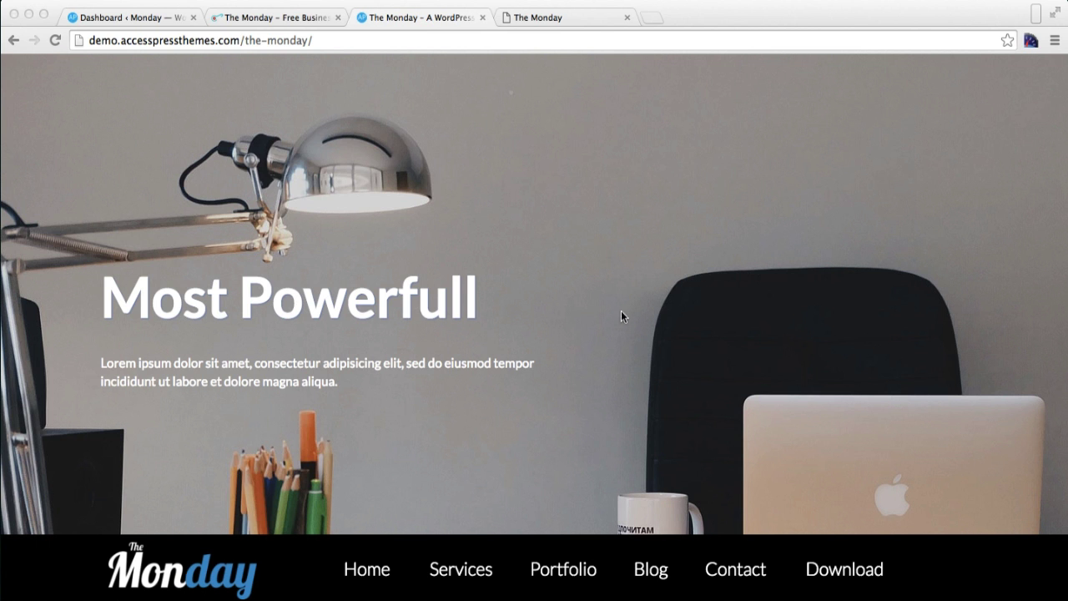
Step: Scroll through The Monday demo homepage, then switch to the Monday site's admin Dashboard
scroll(545, 357, down, 2)
scroll(545, 357, up, 2)
scroll(601, 302, down, 10)
scroll(601, 302, up, 5)
scroll(600, 302, up, 5)
click(156, 20)
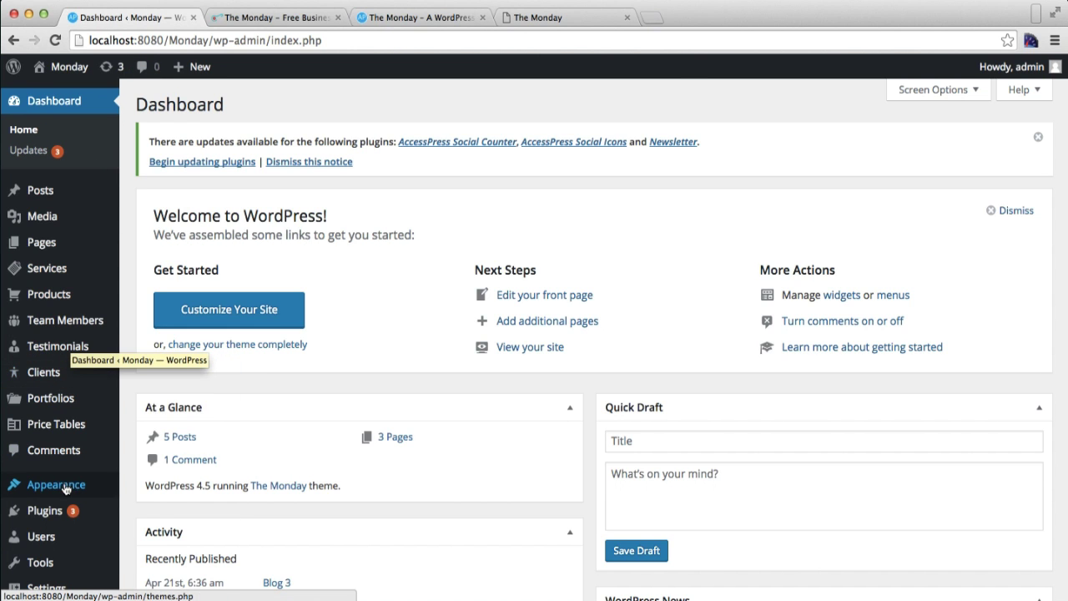
Step: Open Appearance > Customize in a new browser tab and switch to that Customizer tab
mouse_move(83, 484)
right_click(153, 412)
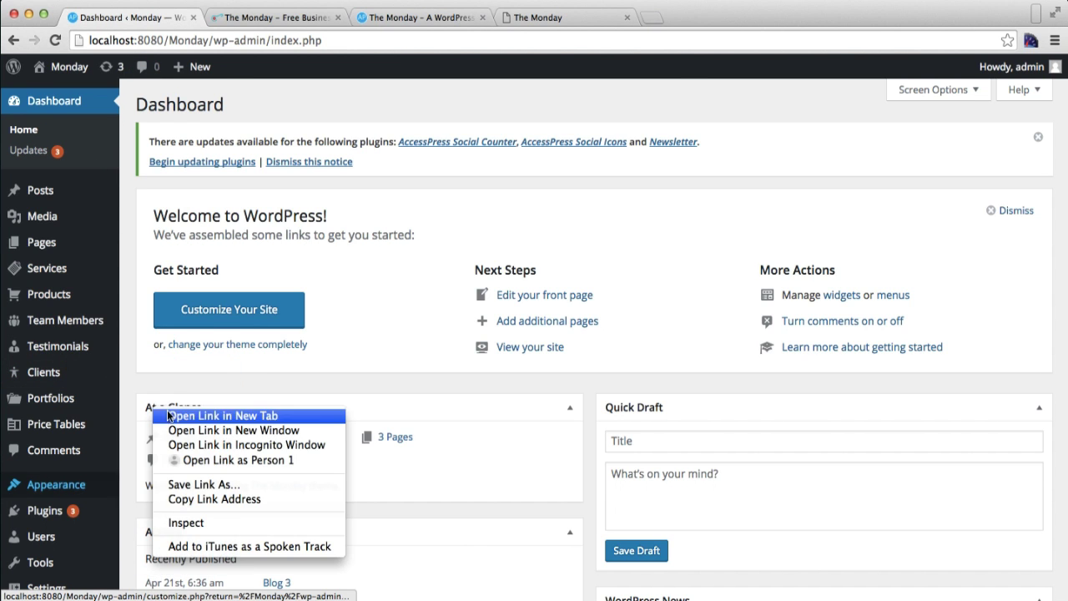
click(181, 416)
click(284, 20)
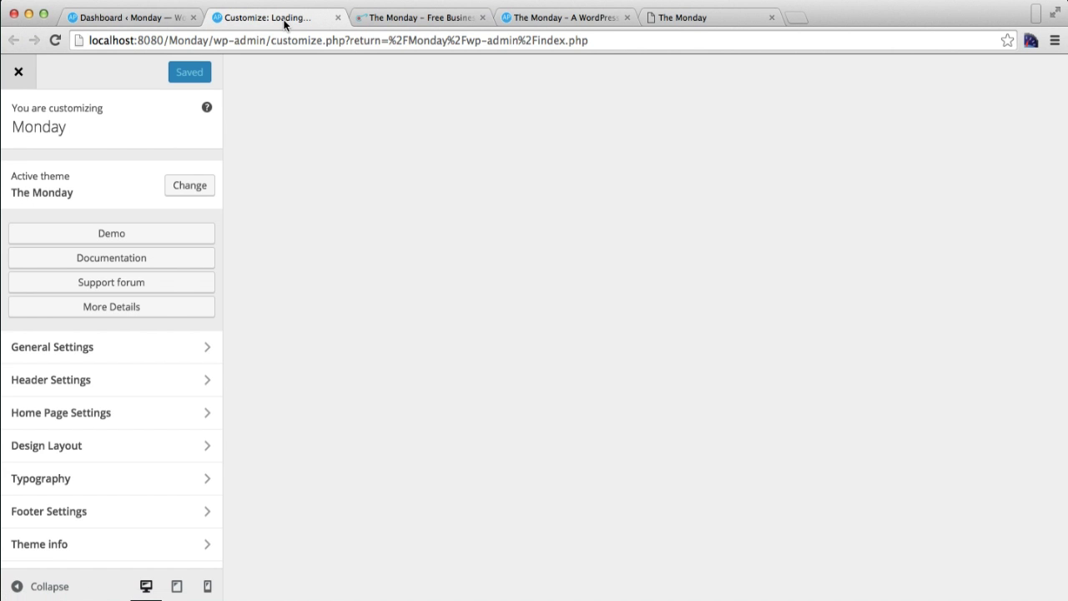
scroll(157, 323, down, 2)
scroll(157, 322, up, 1)
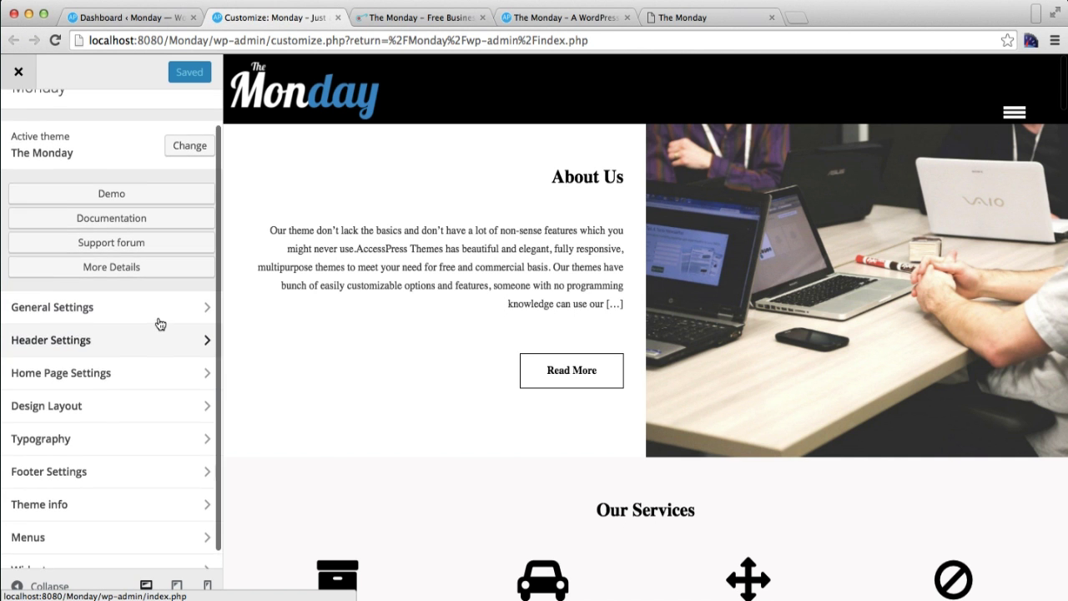
Step: Try the Image and No header front page header types, then publish Full screen slider
click(98, 344)
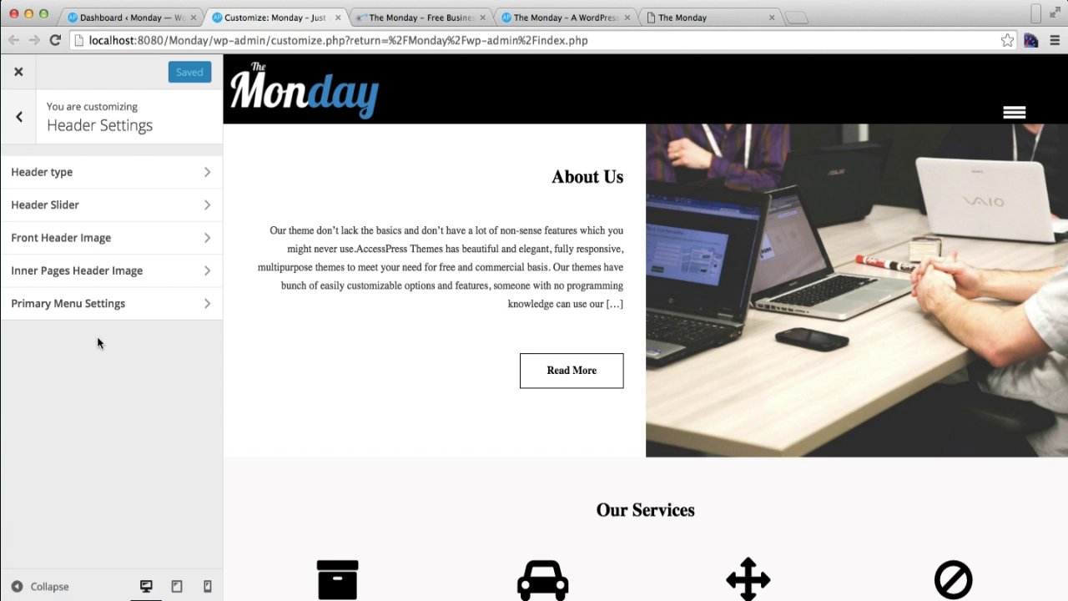
click(74, 183)
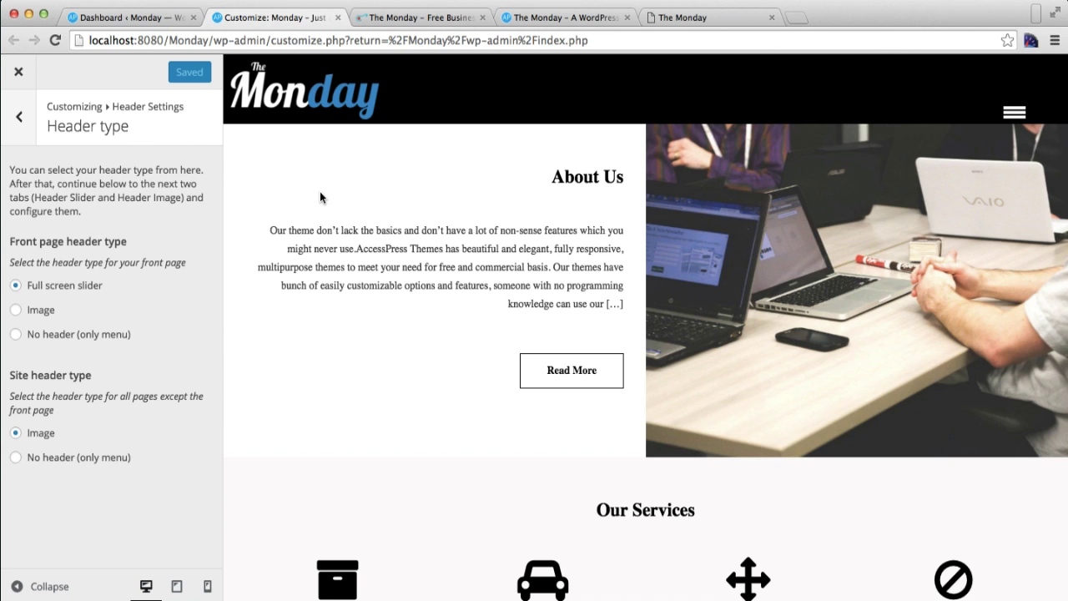
click(17, 311)
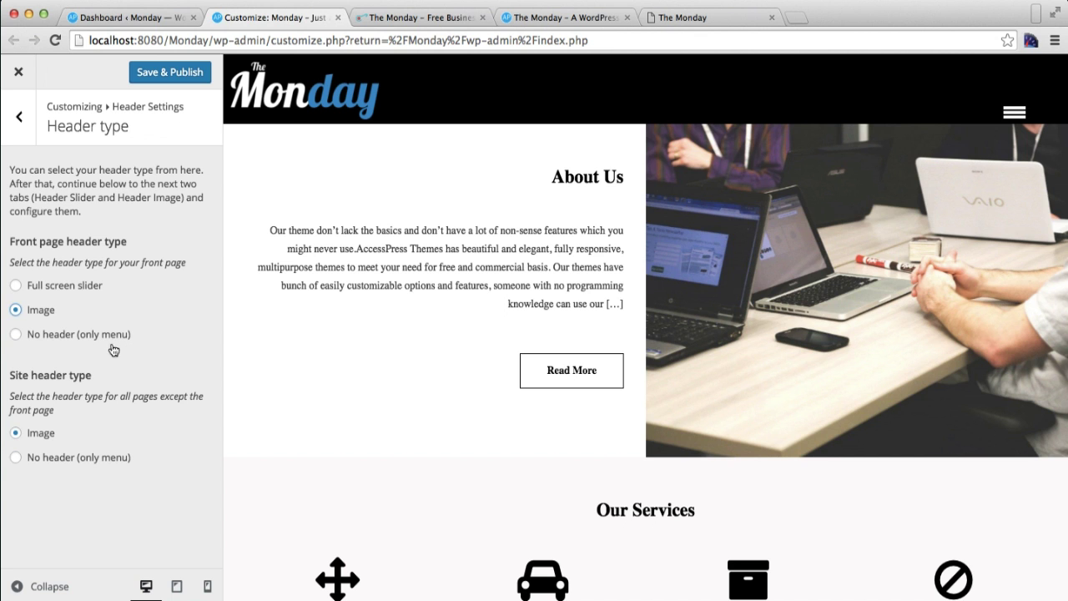
click(16, 334)
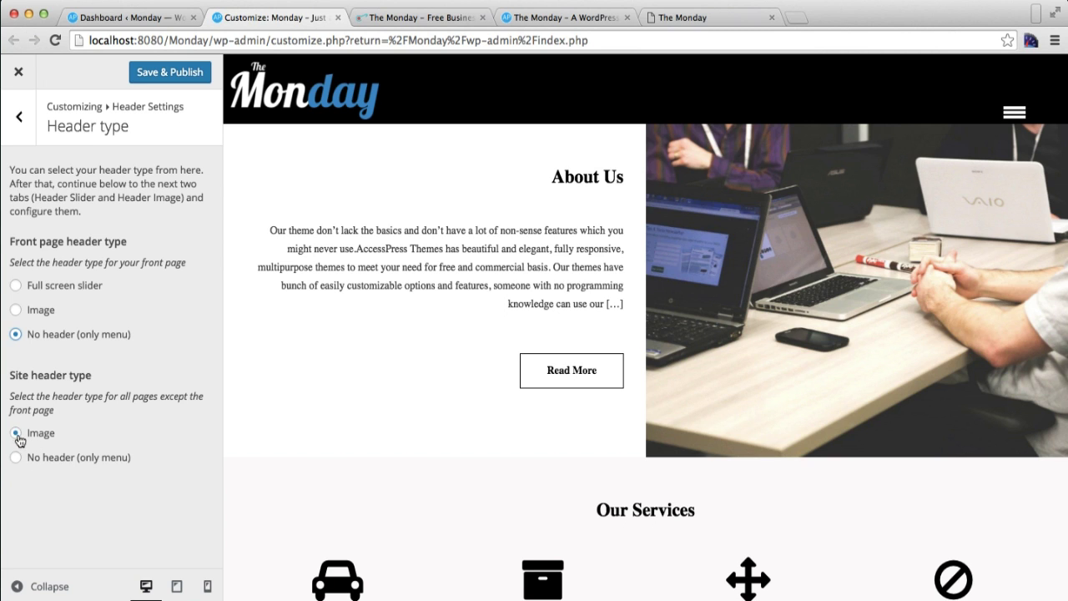
click(16, 287)
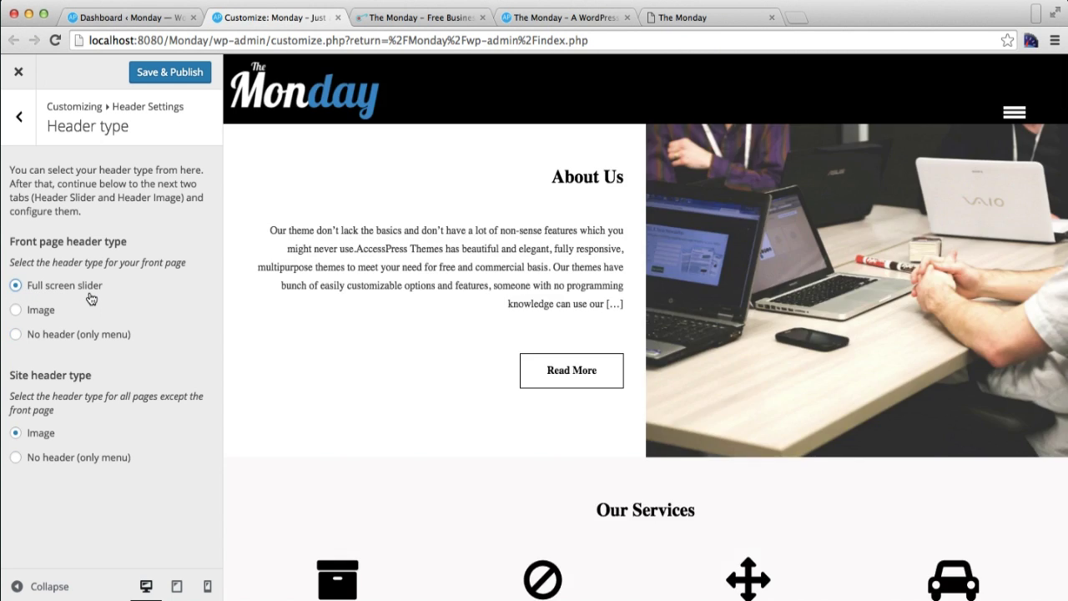
click(175, 83)
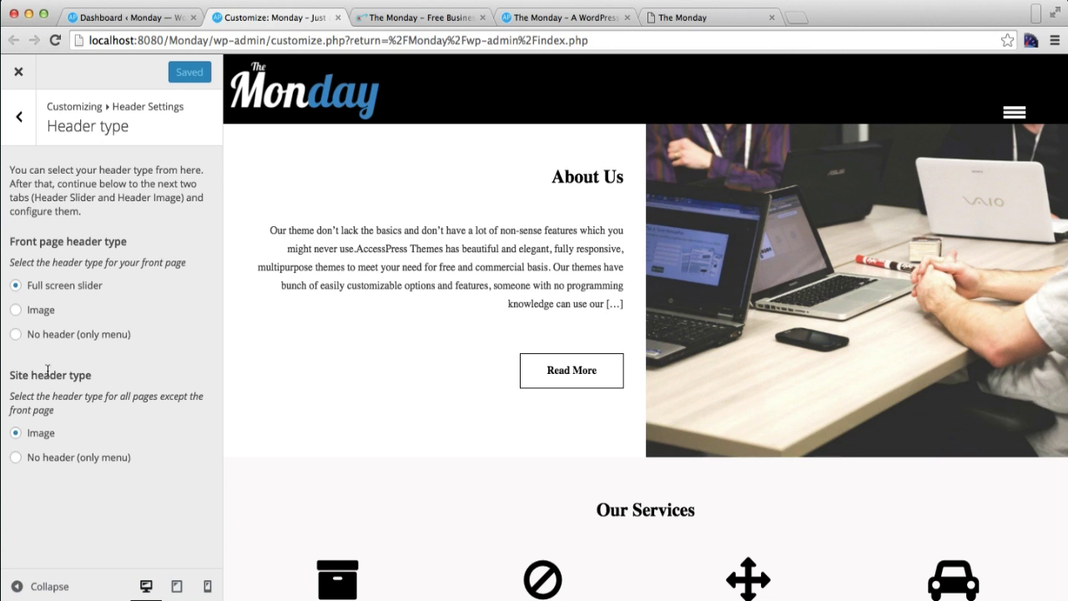
click(22, 121)
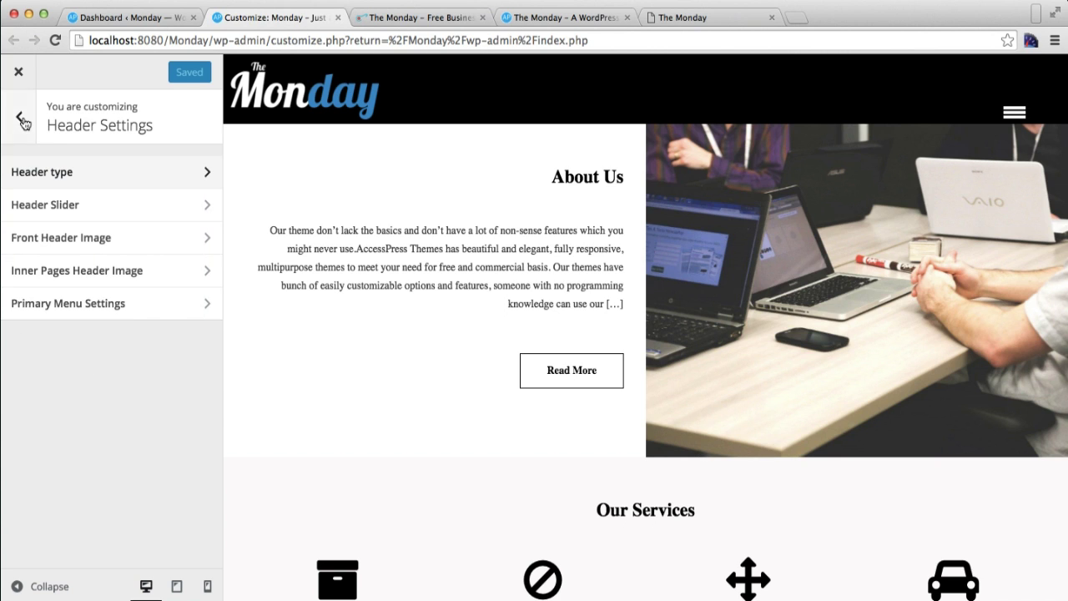
Step: Inspect the Header Slider's category list, leaving it on Slider with speed 5000
click(52, 212)
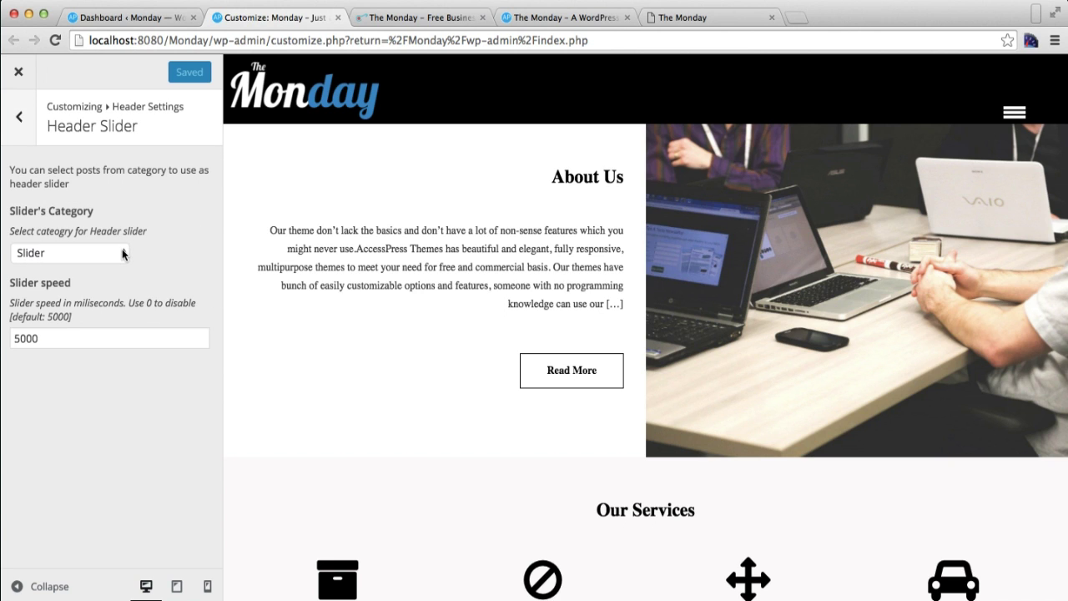
click(122, 254)
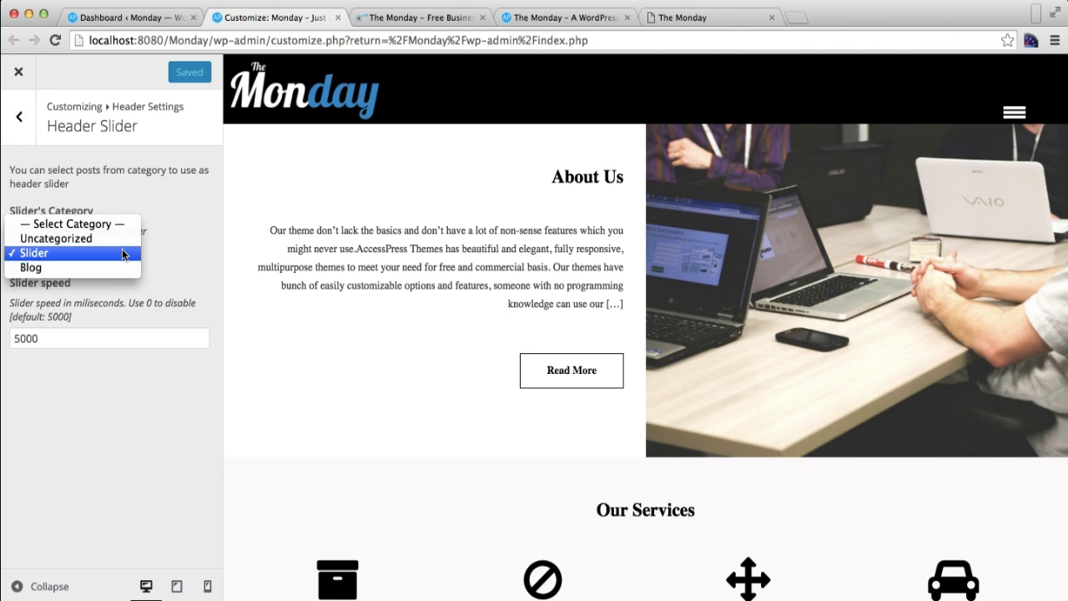
click(173, 239)
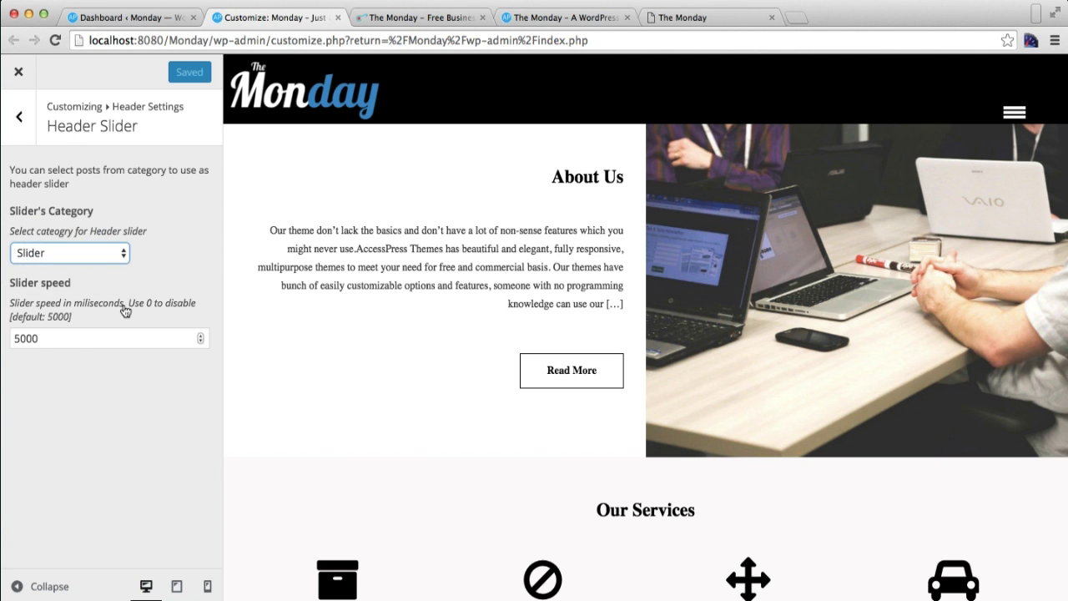
click(41, 338)
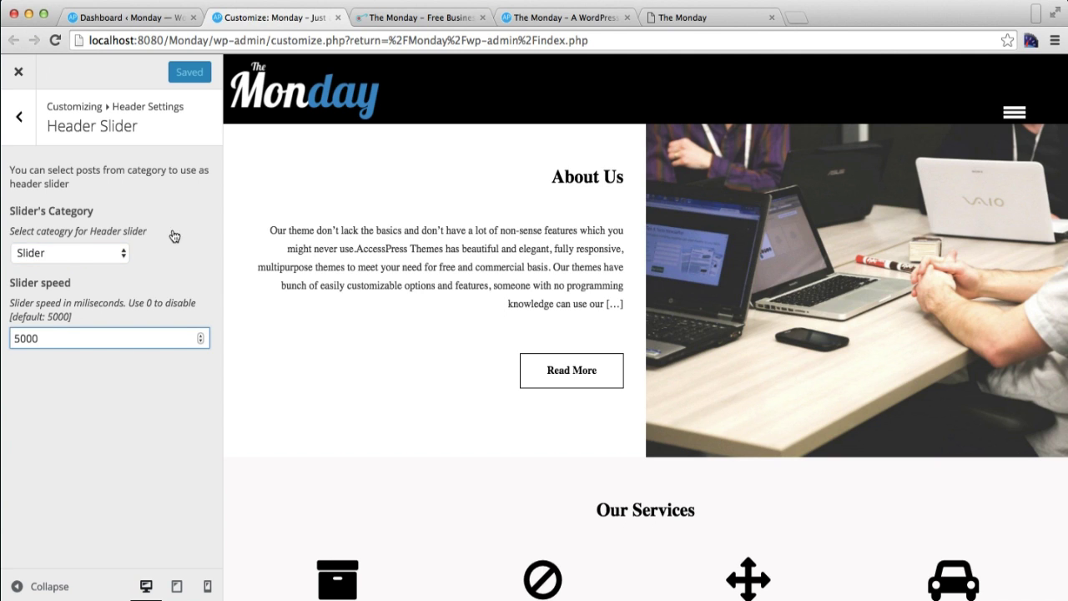
key(shift+Tab)
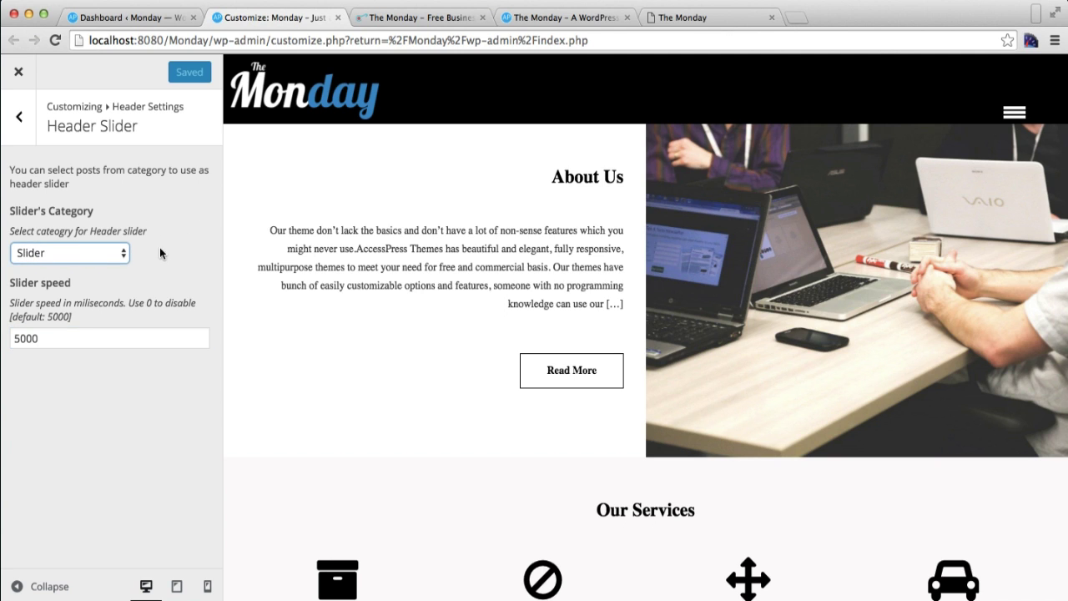
click(119, 256)
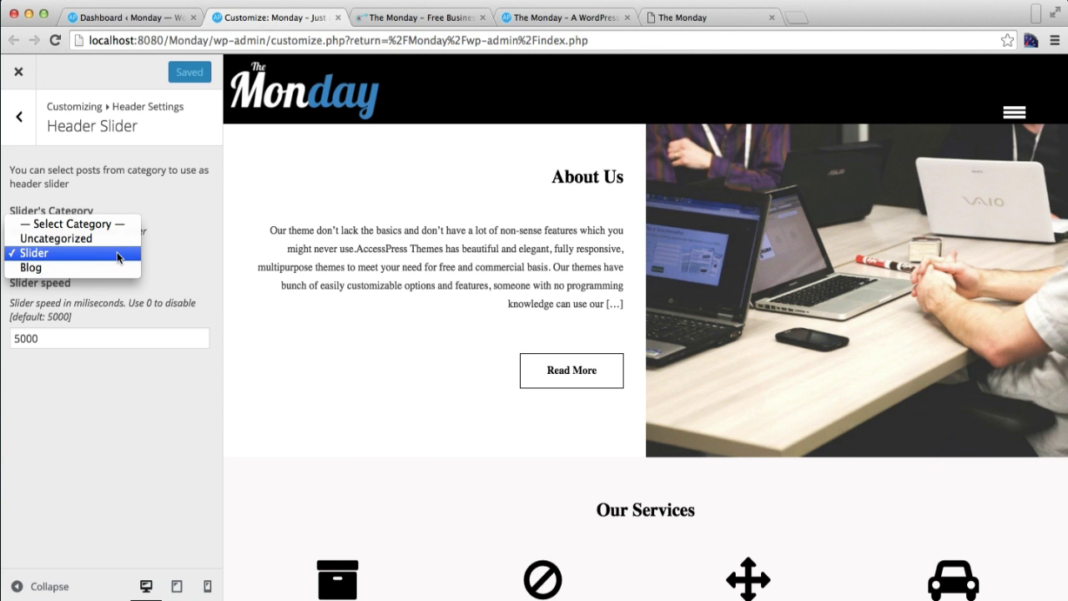
click(181, 238)
Step: Go to Posts > Categories and submit a new category named Slider
click(136, 17)
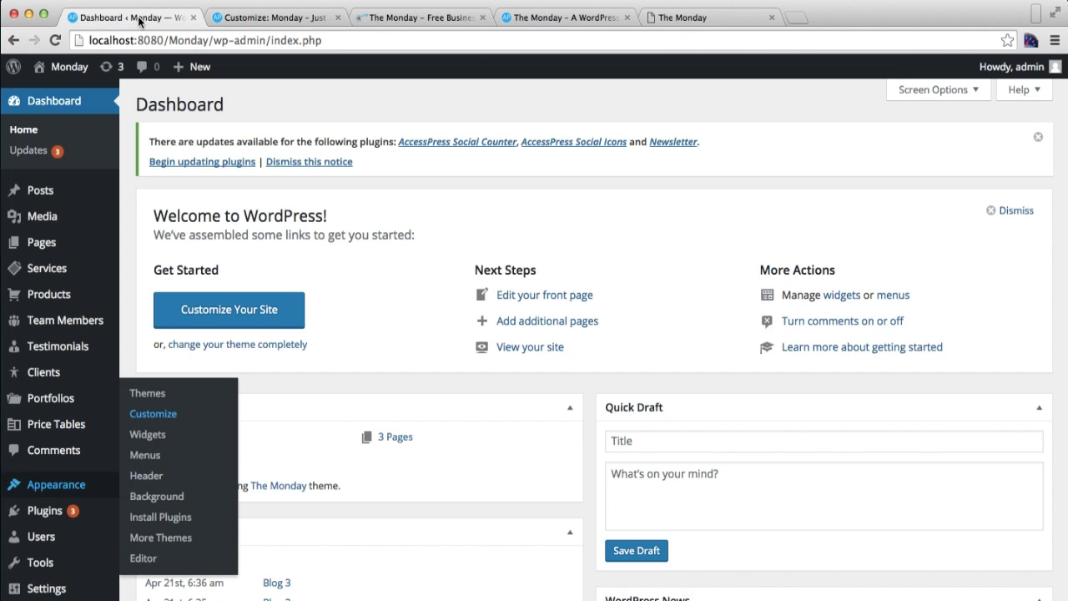
mouse_move(42, 196)
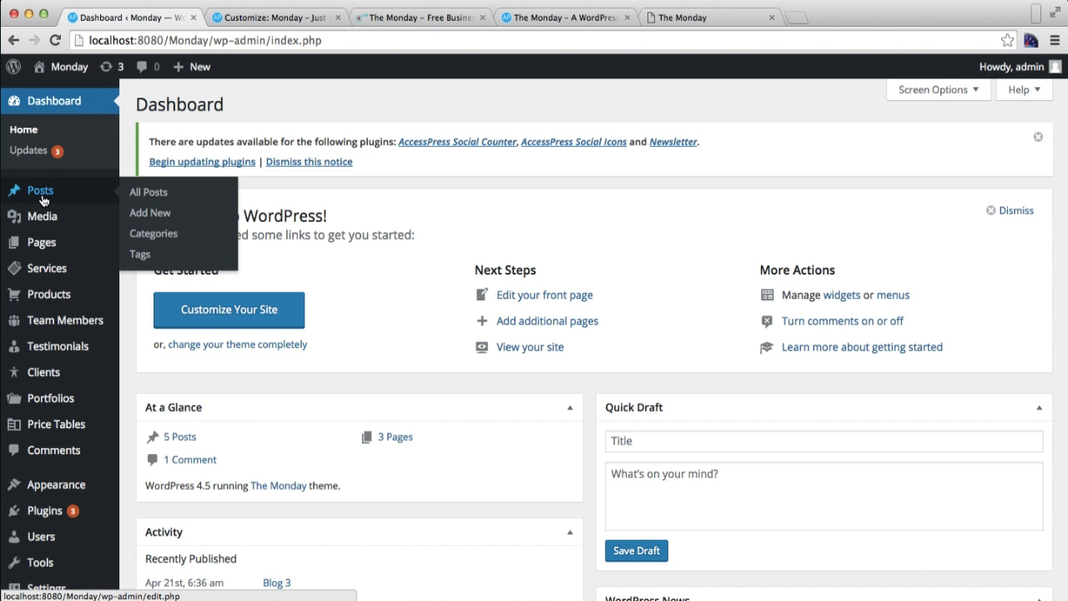
click(166, 238)
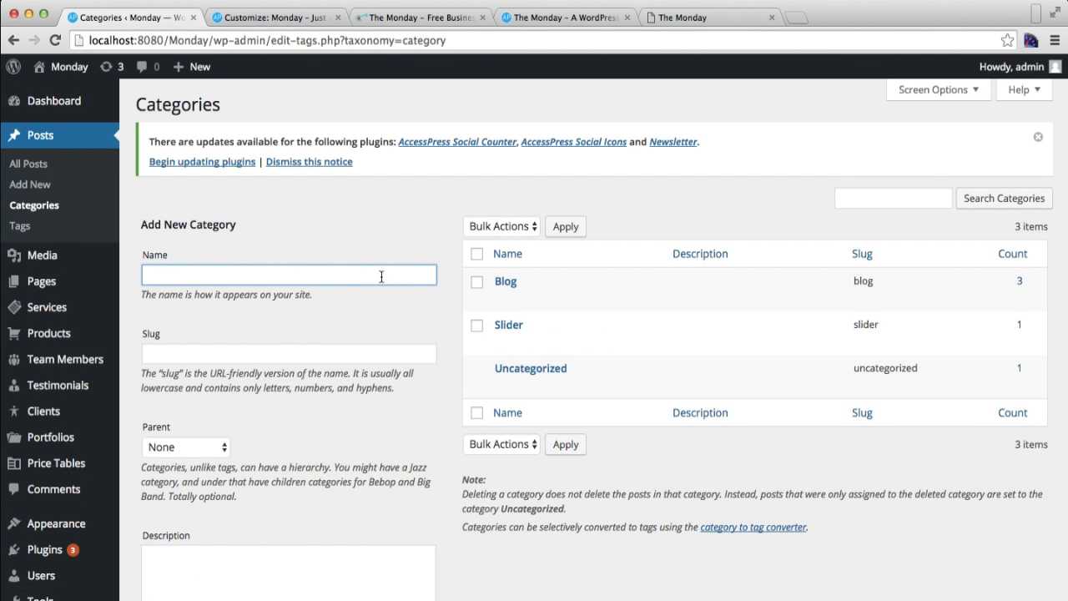
text(Slider)
scroll(365, 320, down, 3)
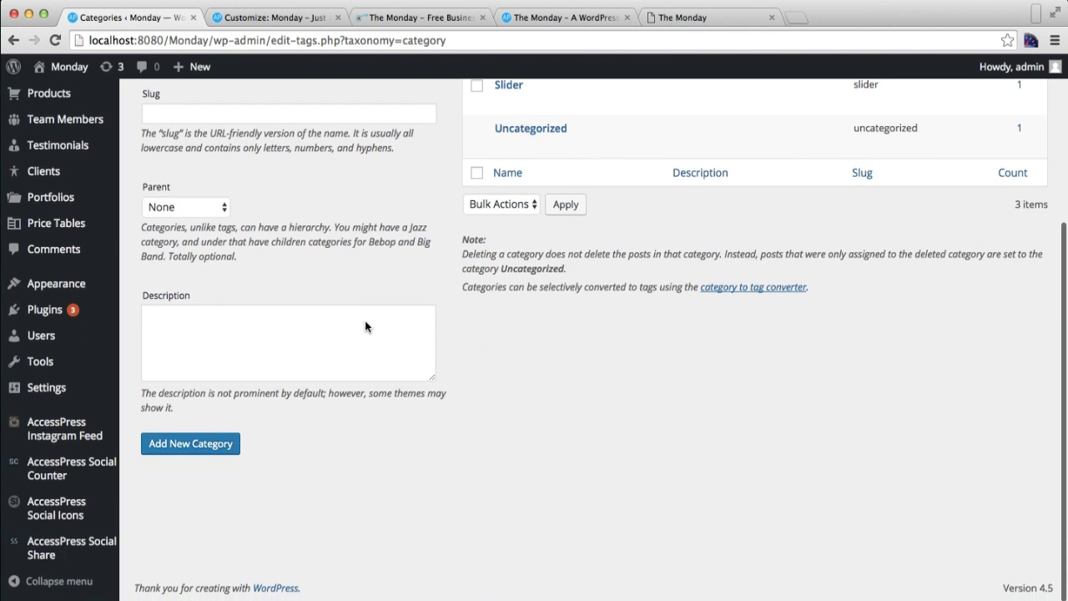
click(219, 446)
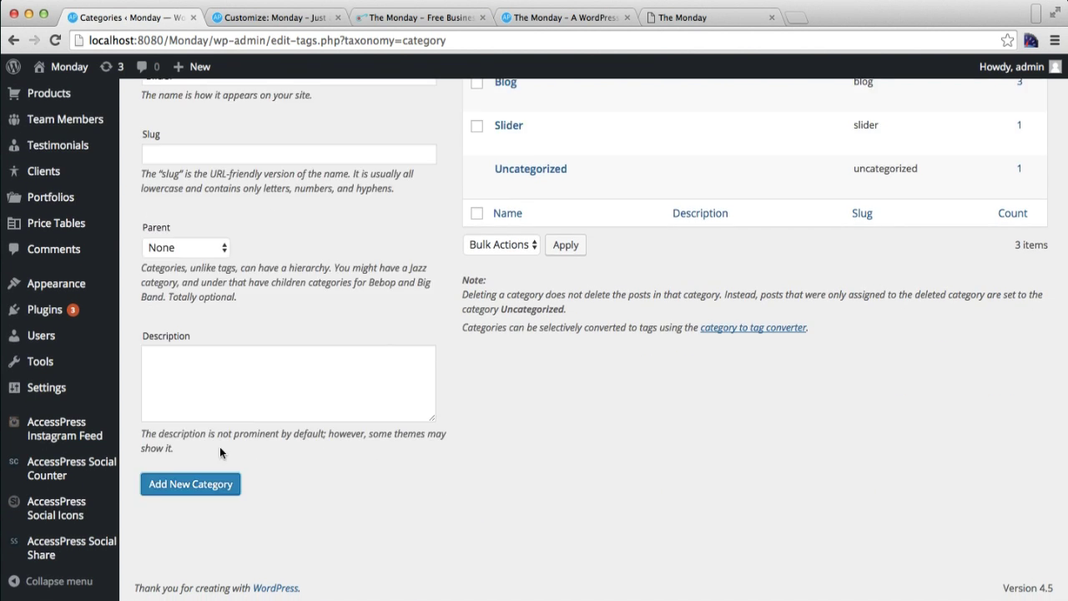
Step: Change the name to Slider1 and add it as a new category
scroll(559, 291, up, 3)
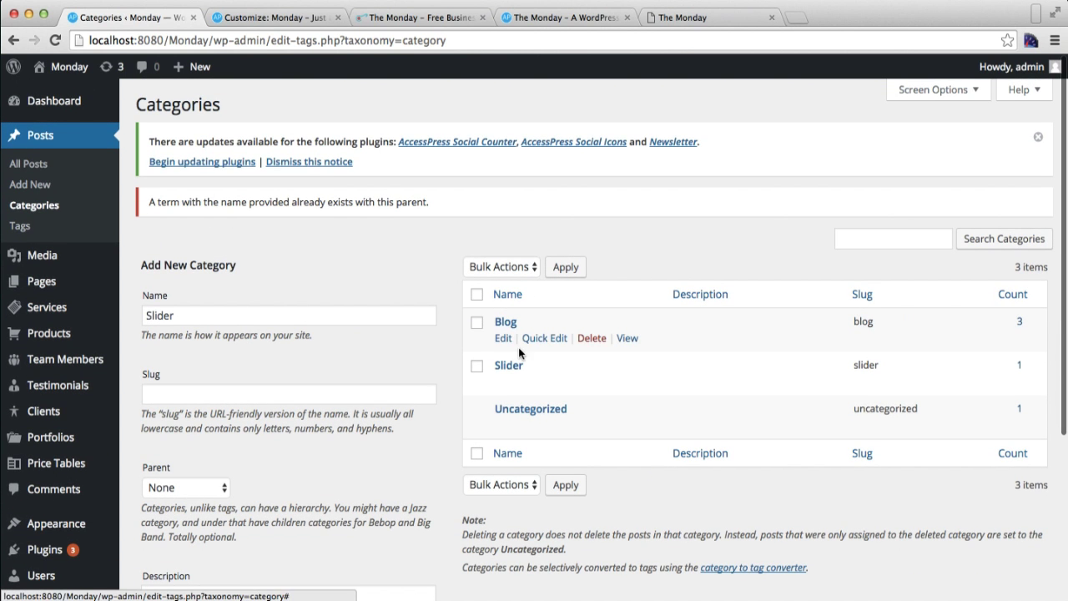
click(204, 318)
text(1)
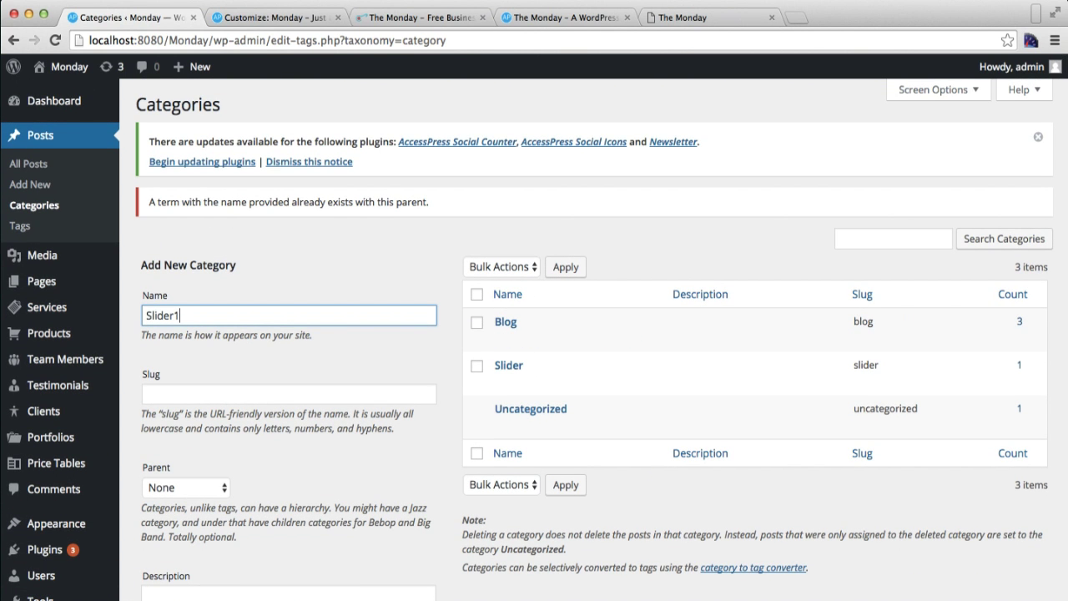
scroll(220, 455, down, 3)
click(209, 484)
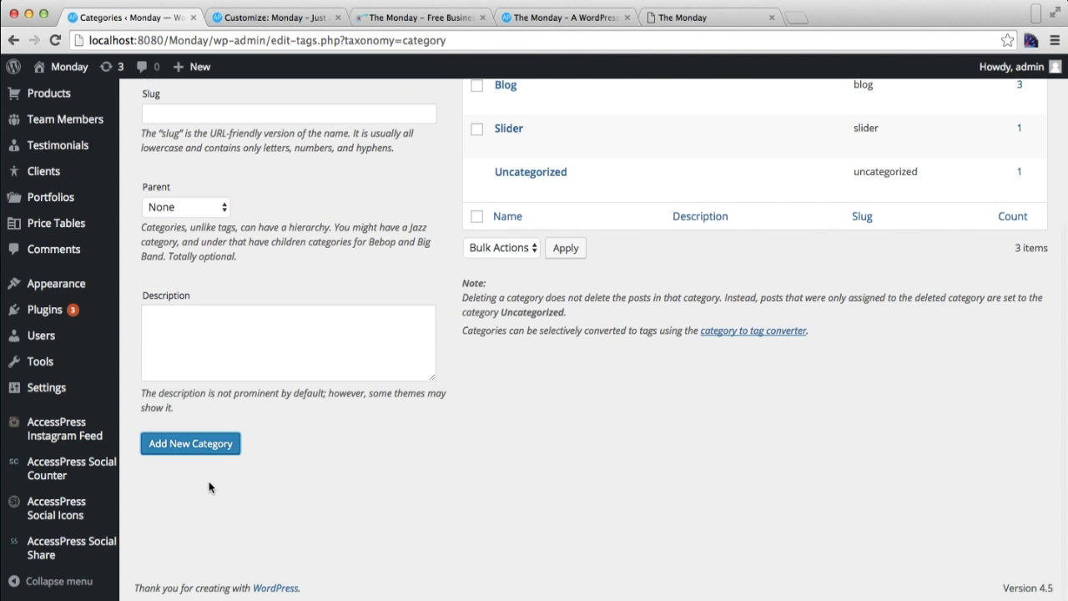
scroll(536, 375, up, 3)
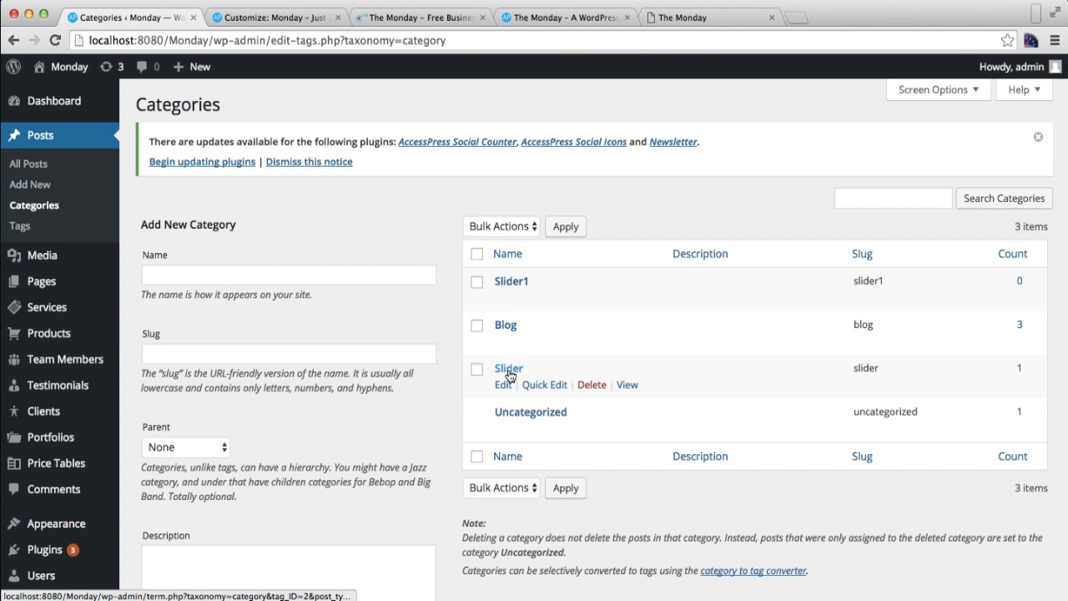
Step: Start a new post titled 'Title' with the body text 'Description'
click(1019, 369)
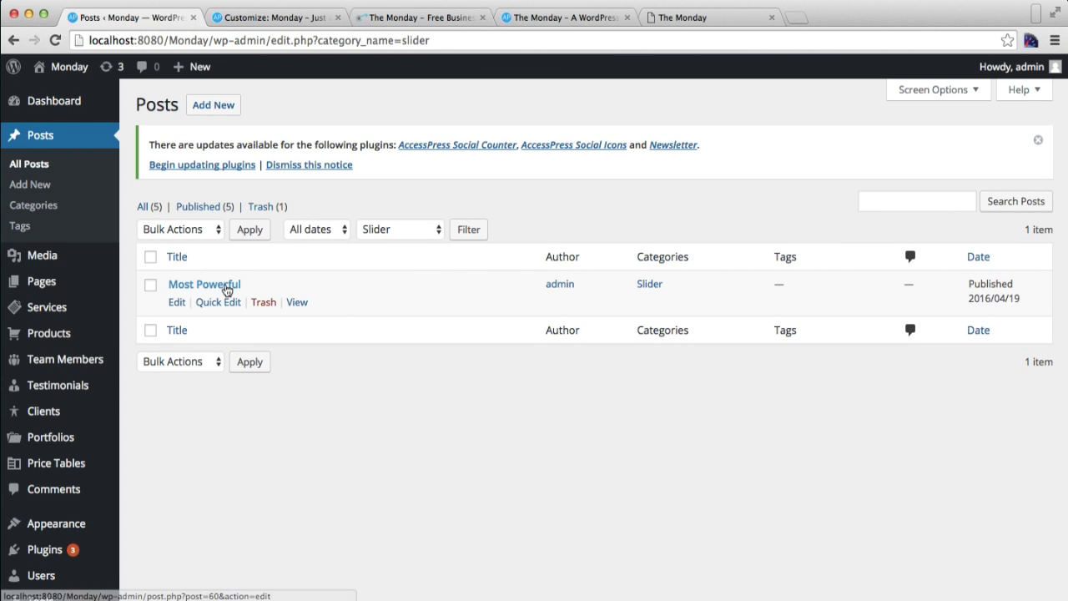
click(220, 110)
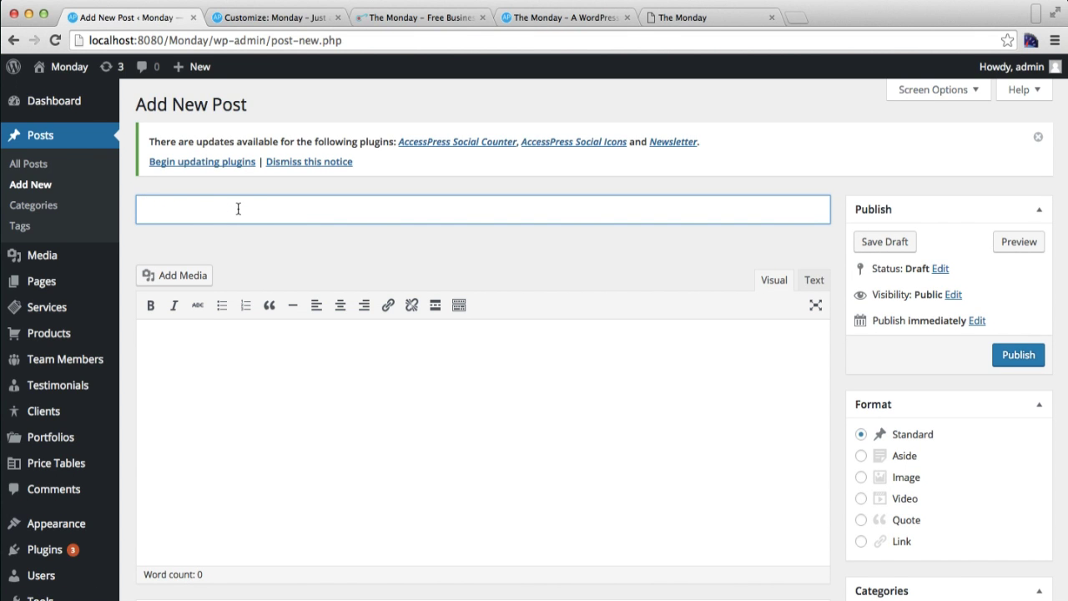
text(A)
key(BackSpace)
text(Title)
click(287, 376)
text(Desc)
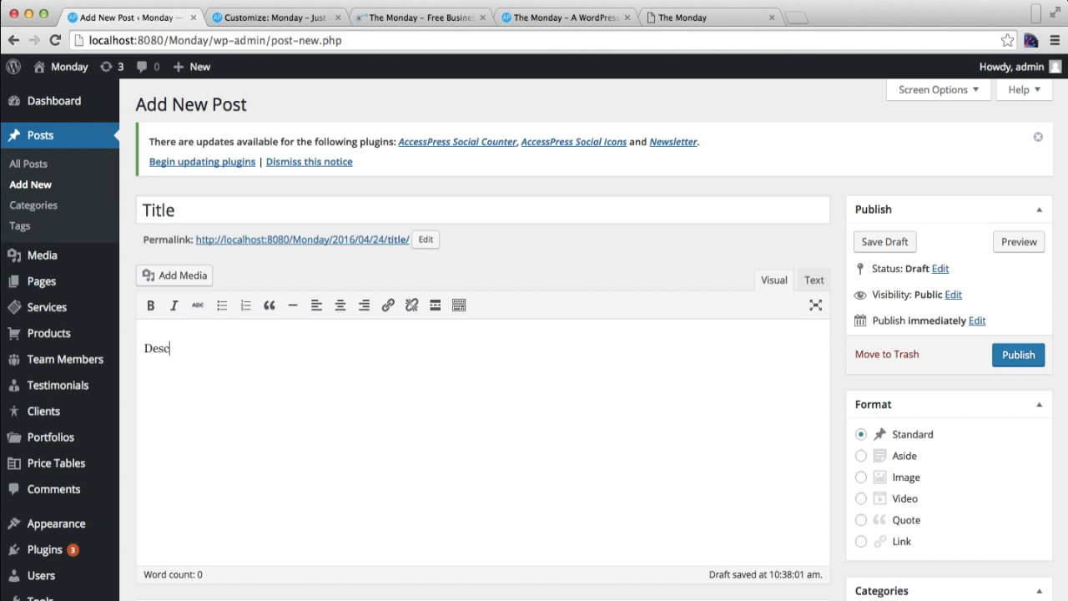
text(ription)
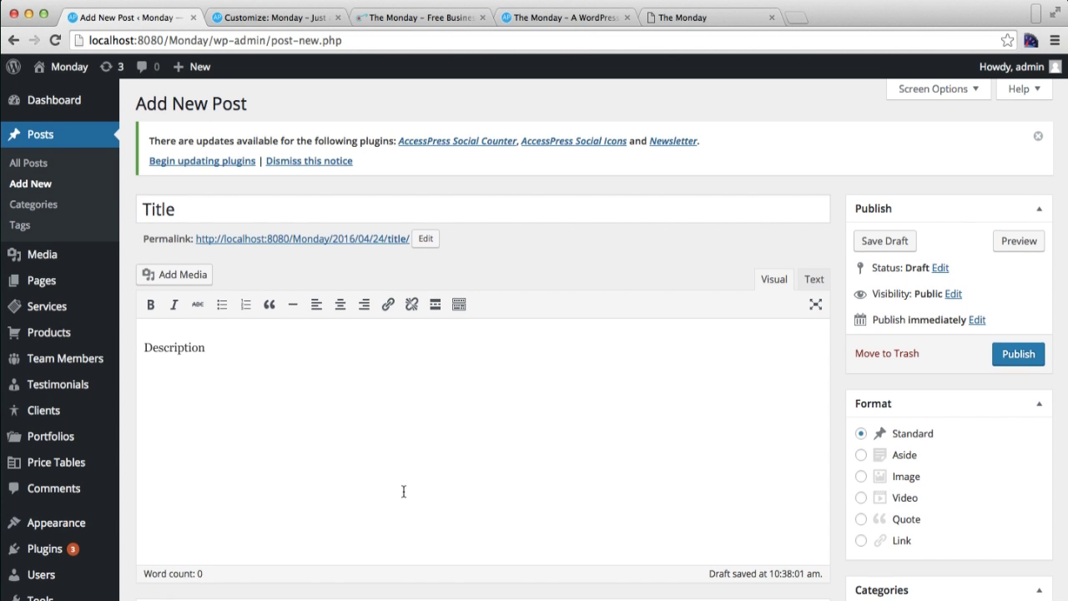
Step: File the post under the Slider category and begin choosing its featured image
scroll(403, 494, down, 5)
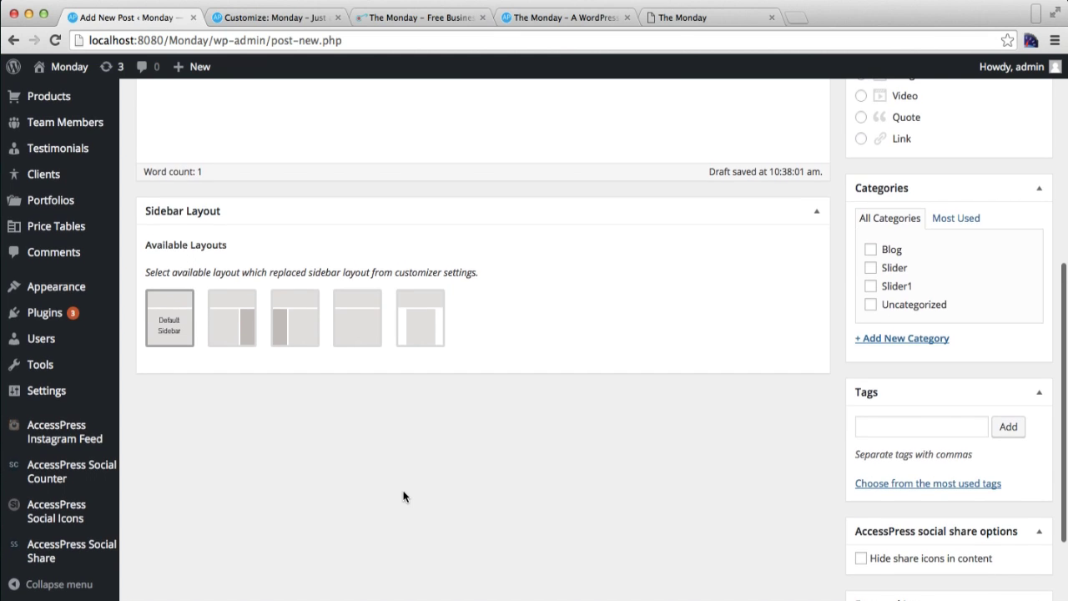
click(870, 268)
scroll(1019, 310, up, 2)
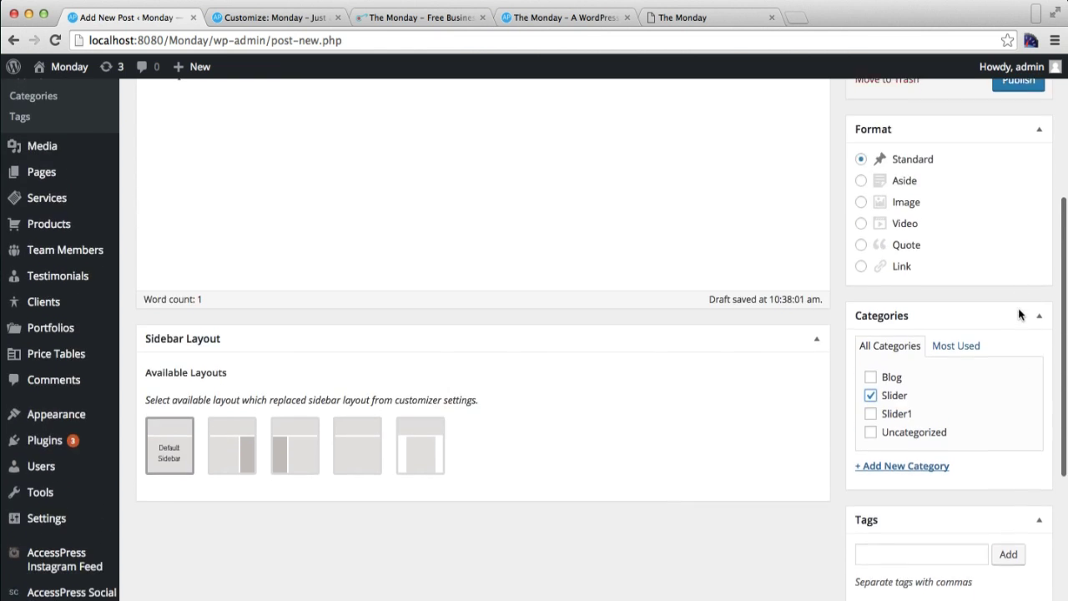
scroll(1020, 312, down, 3)
click(887, 569)
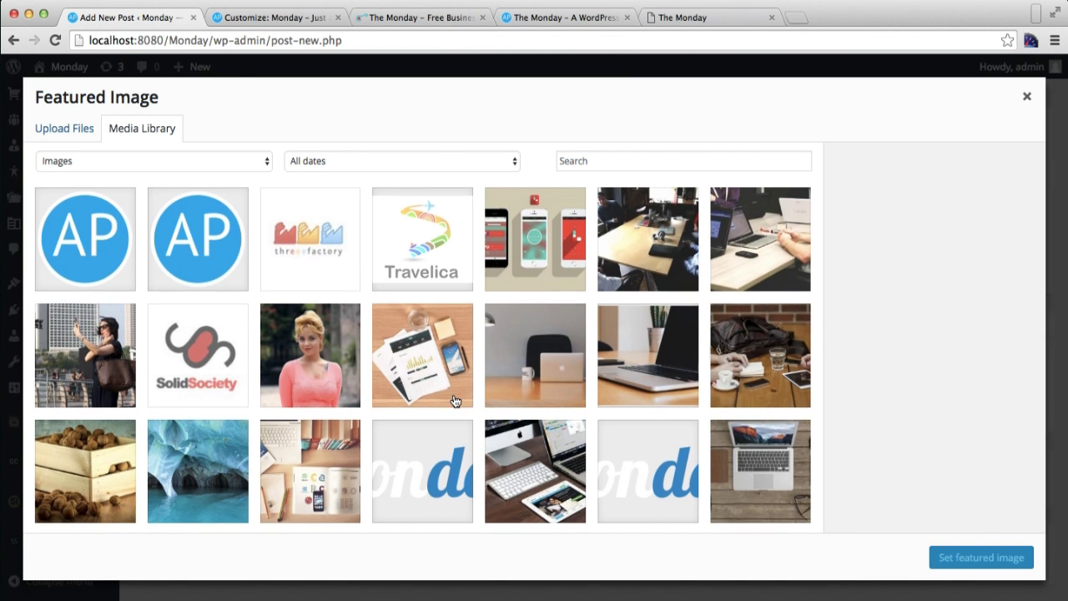
Step: Set front-header-1024x664.jpg (businessman on a ladder) as featured image and publish the post
scroll(455, 401, down, 3)
scroll(455, 400, down, 7)
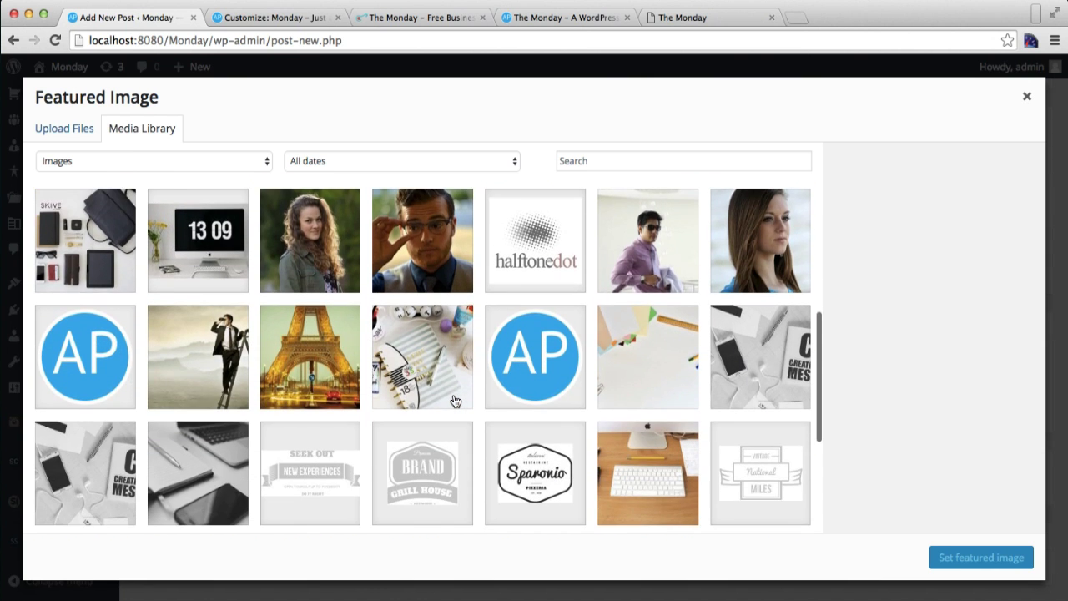
scroll(454, 400, down, 5)
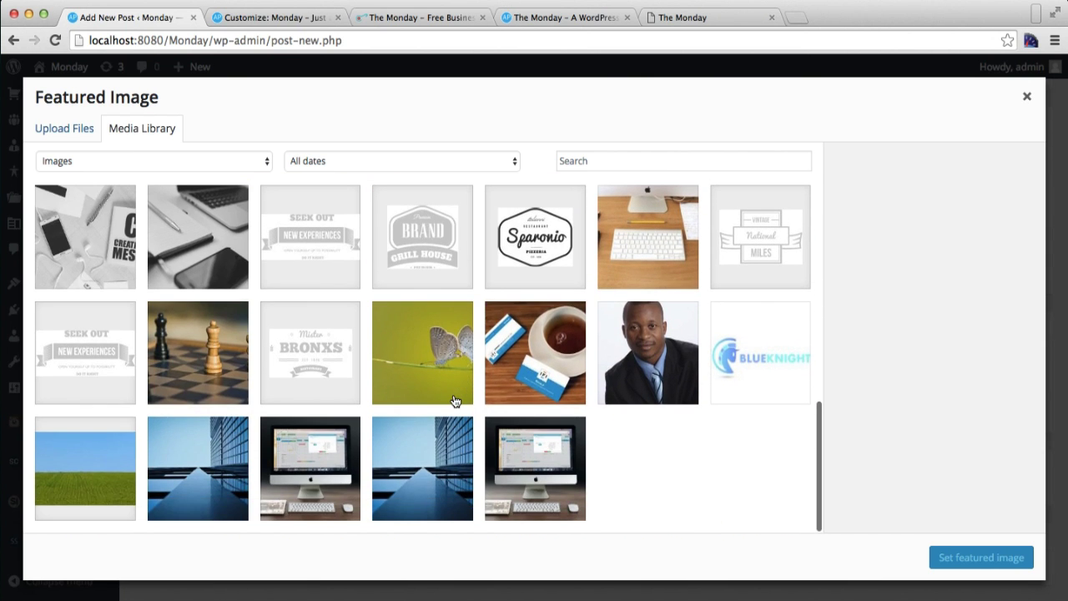
scroll(455, 400, up, 10)
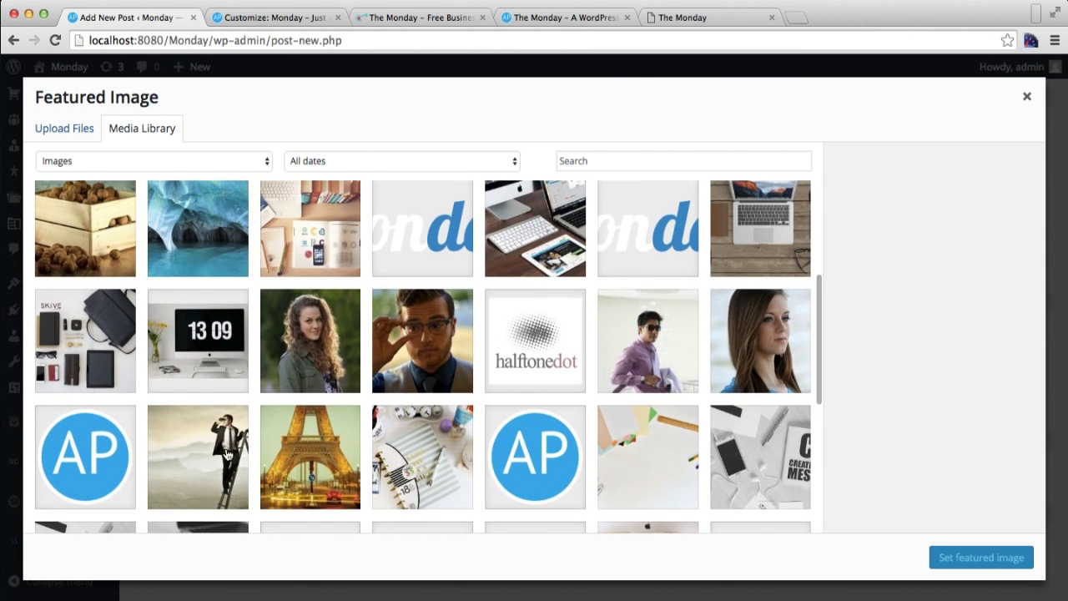
click(226, 453)
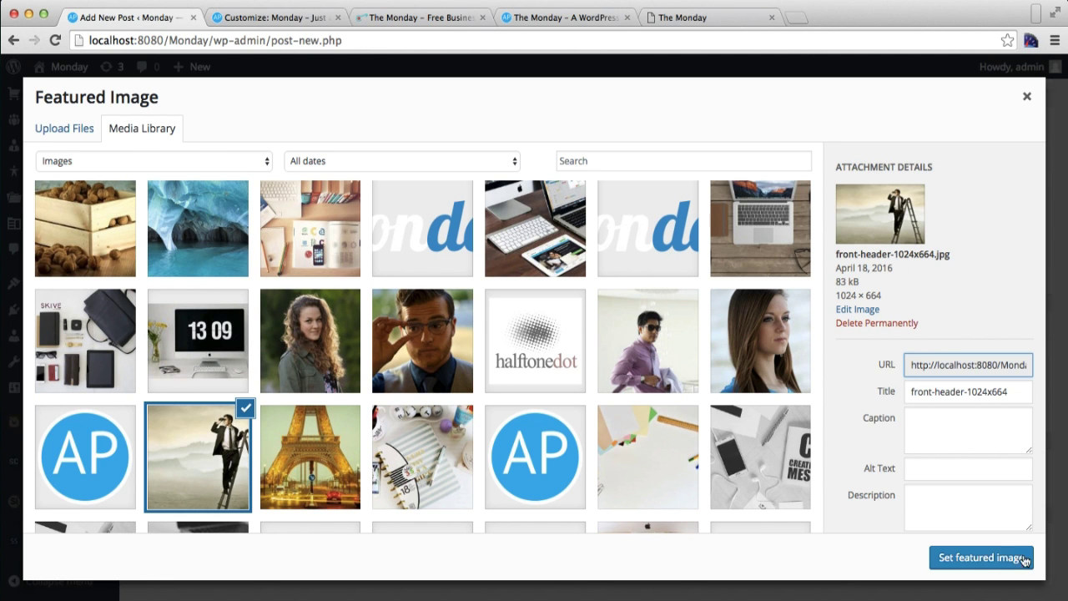
click(1007, 557)
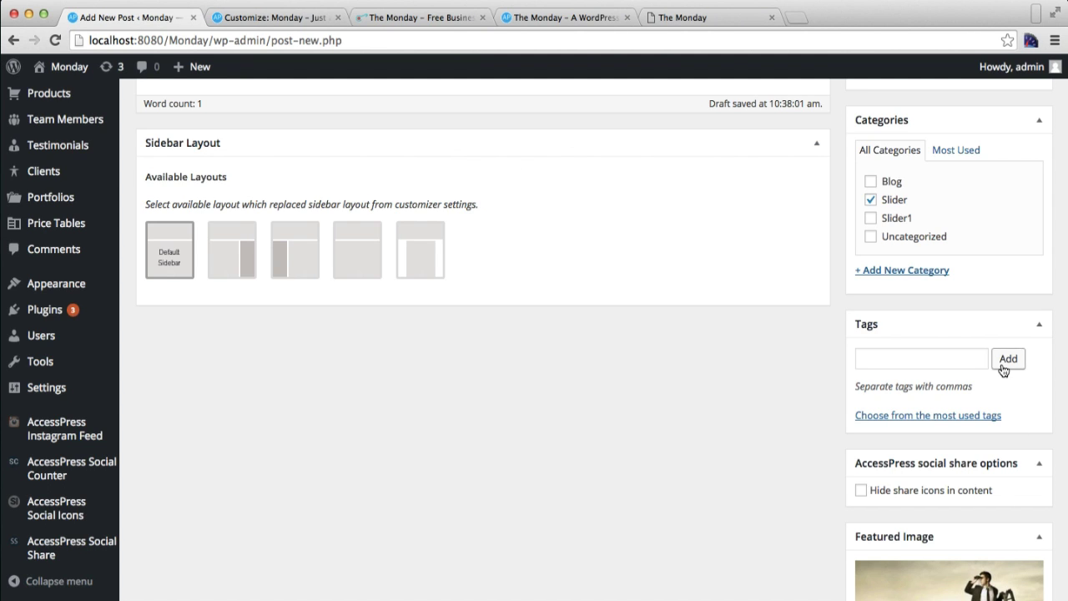
scroll(1001, 367, up, 5)
click(1013, 321)
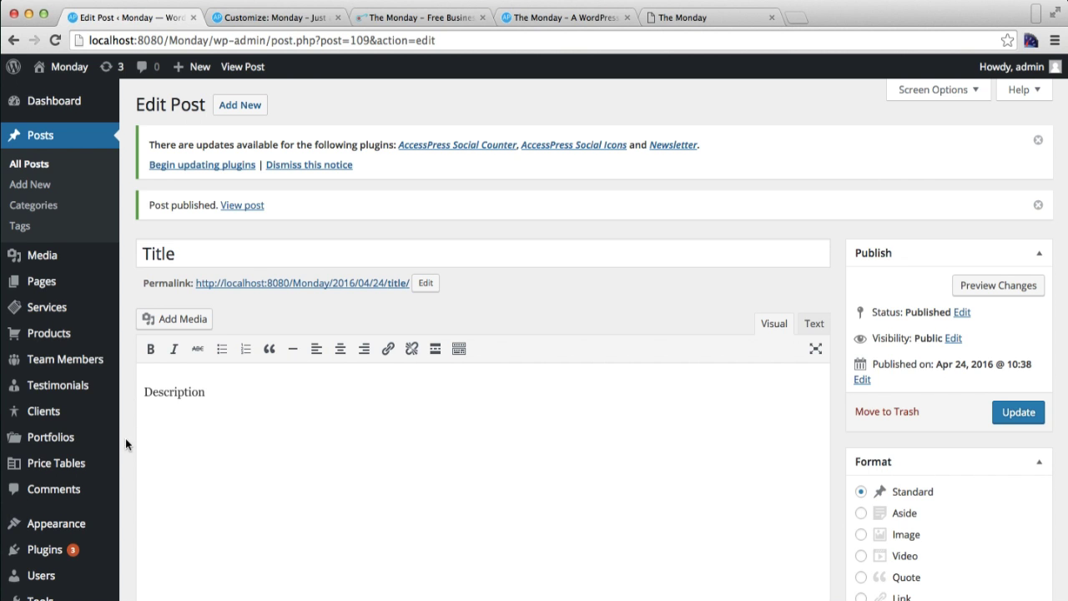
Step: Check the Customizer's slider category list, keep Slider, and reload the Customizer page
click(232, 18)
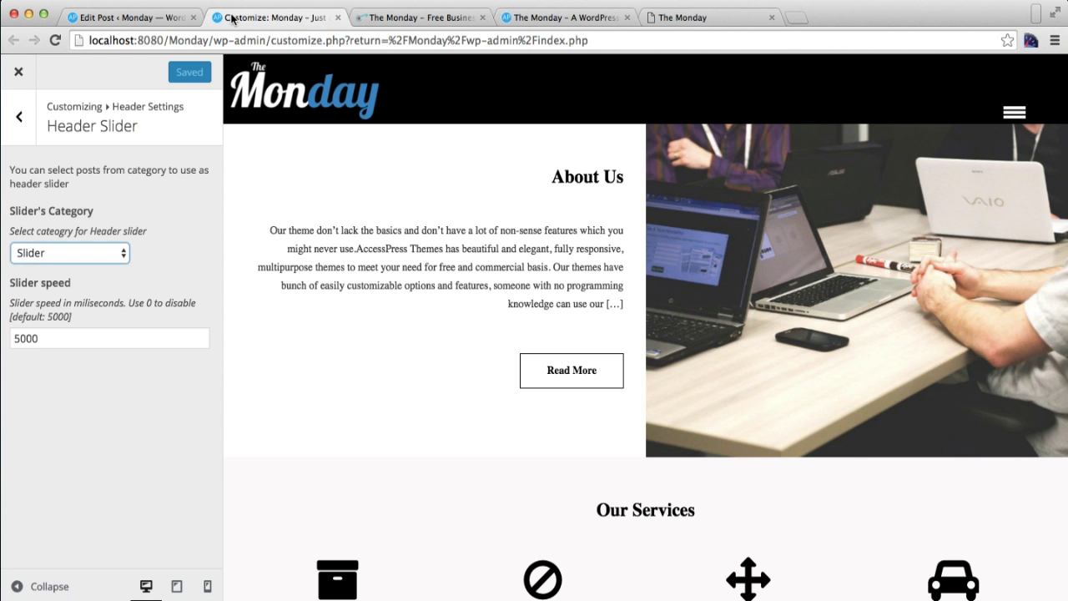
click(107, 254)
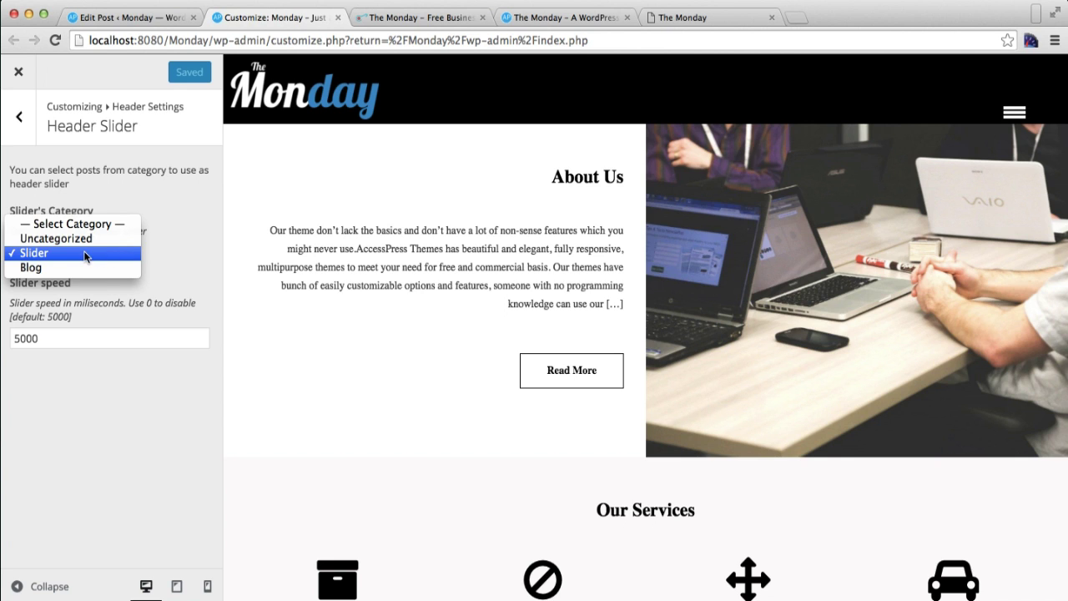
click(279, 40)
click(277, 40)
key(Return)
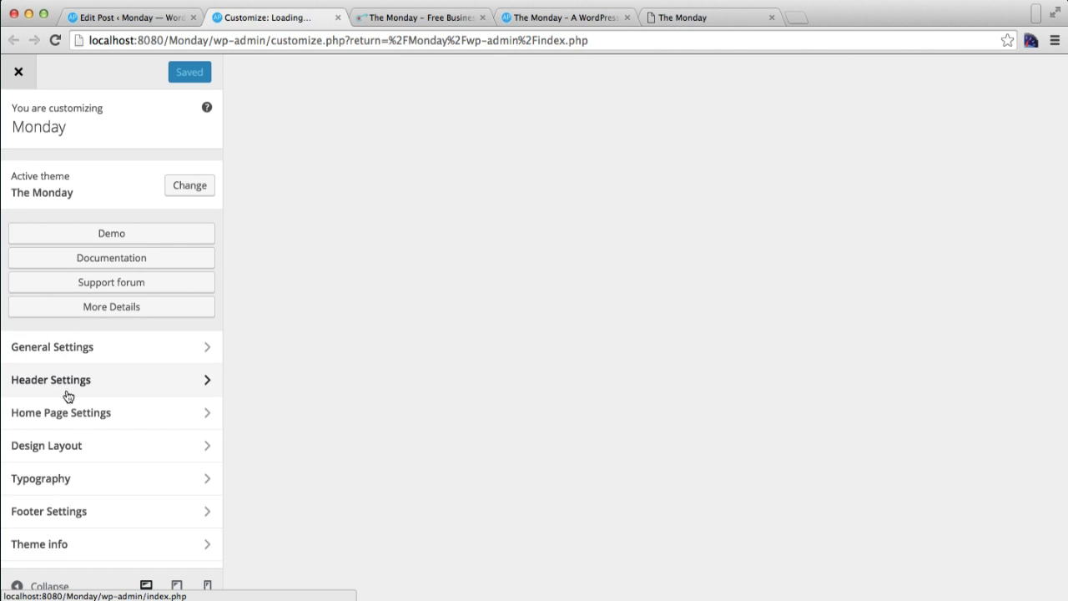
Step: Reopen Header Settings > Header Slider and confirm its category is still Slider
click(68, 394)
click(97, 206)
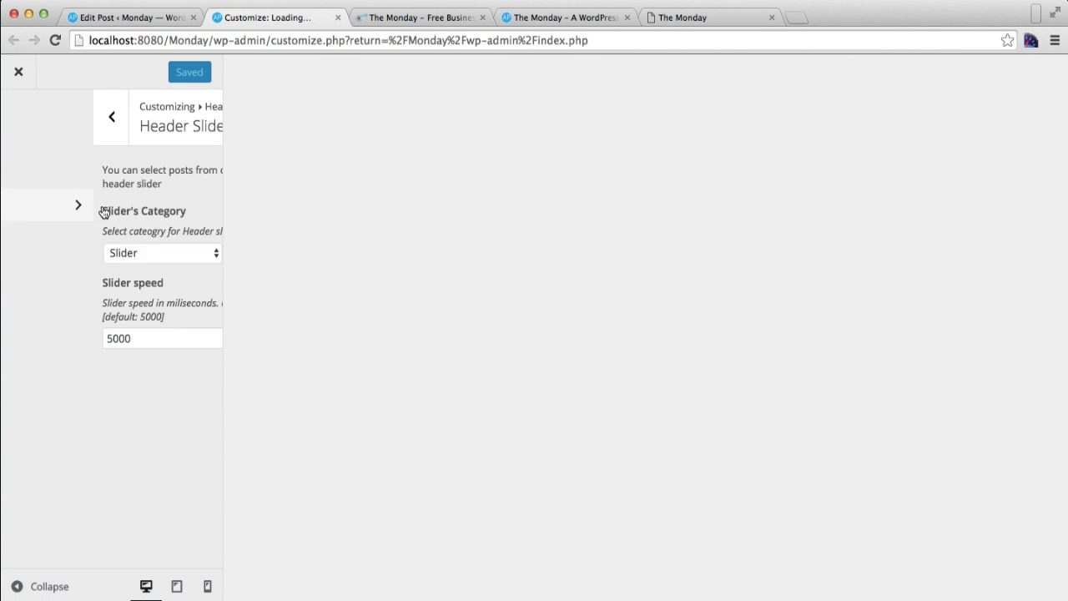
click(114, 254)
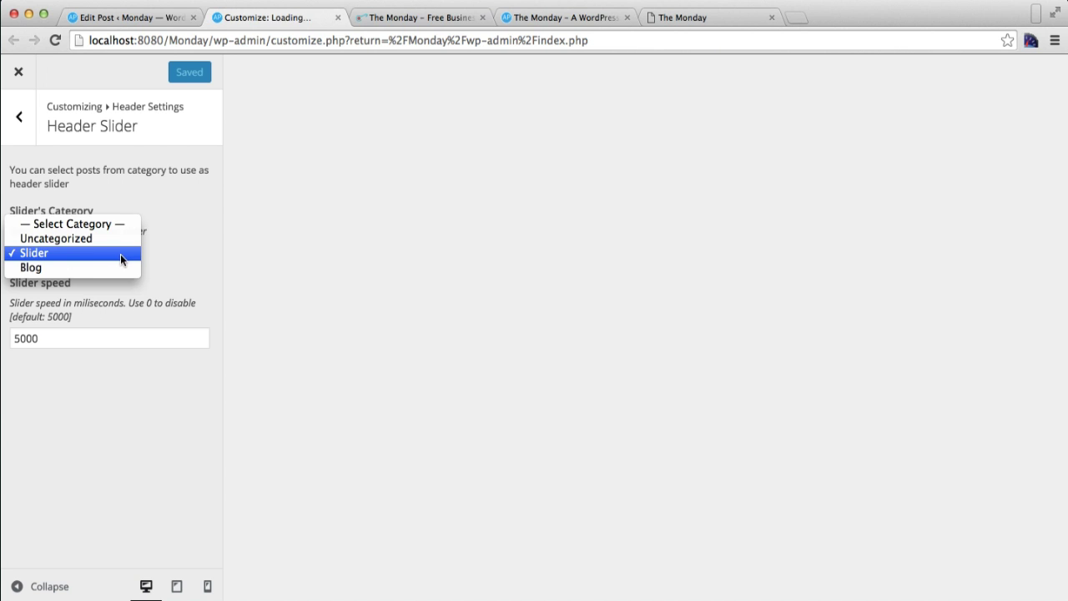
click(45, 253)
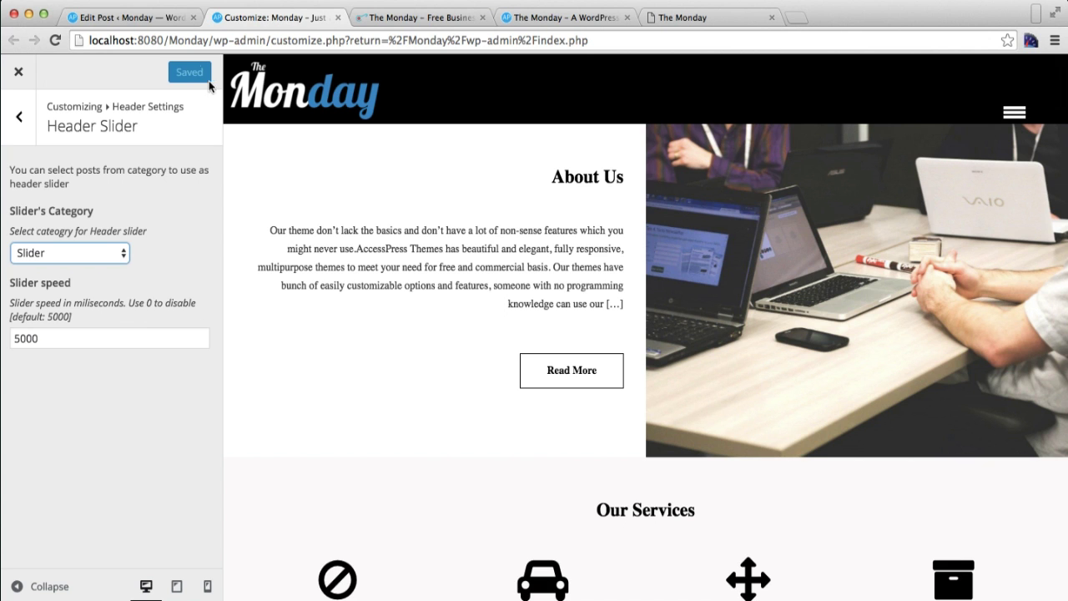
click(152, 17)
Step: View the live site in a new tab, with the slider now rotating the 'Title' post
mouse_move(77, 79)
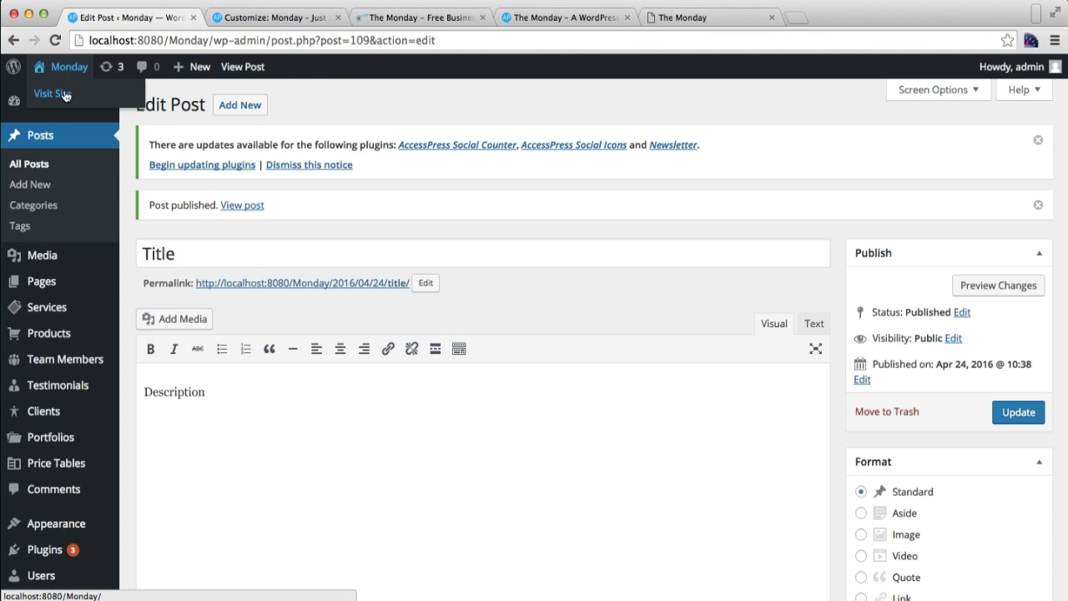
right_click(58, 97)
click(75, 97)
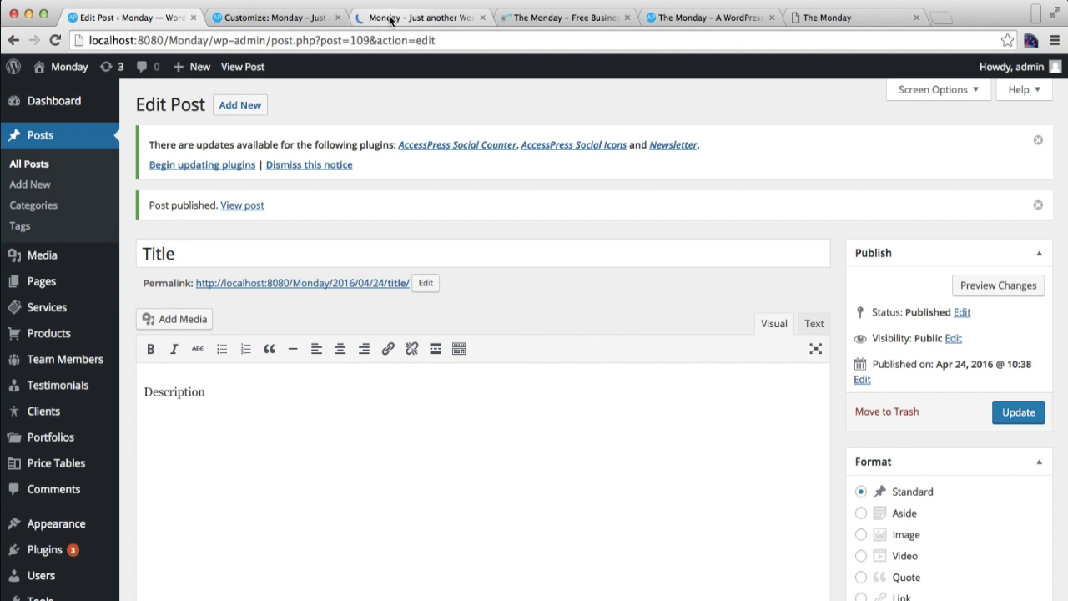
click(389, 18)
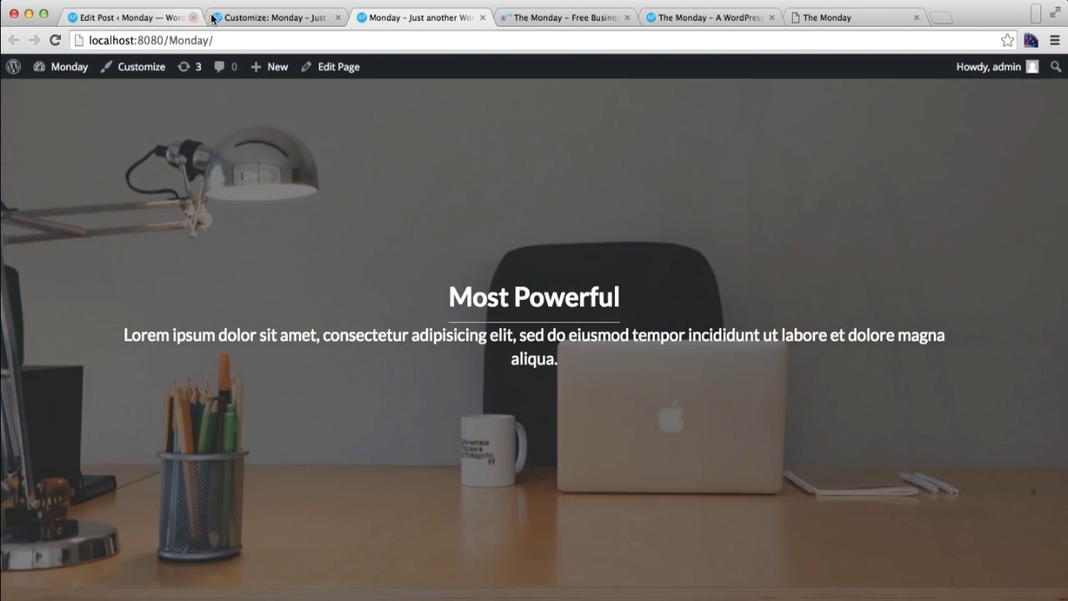
click(219, 19)
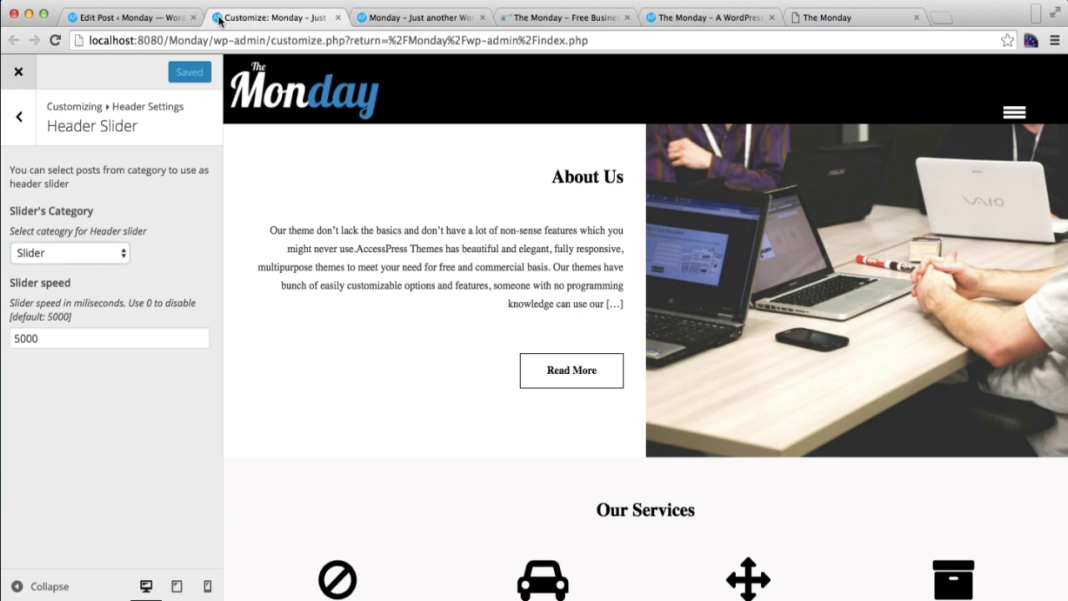
Step: Set the front page header type to Image, publish, and check the live front page
click(11, 140)
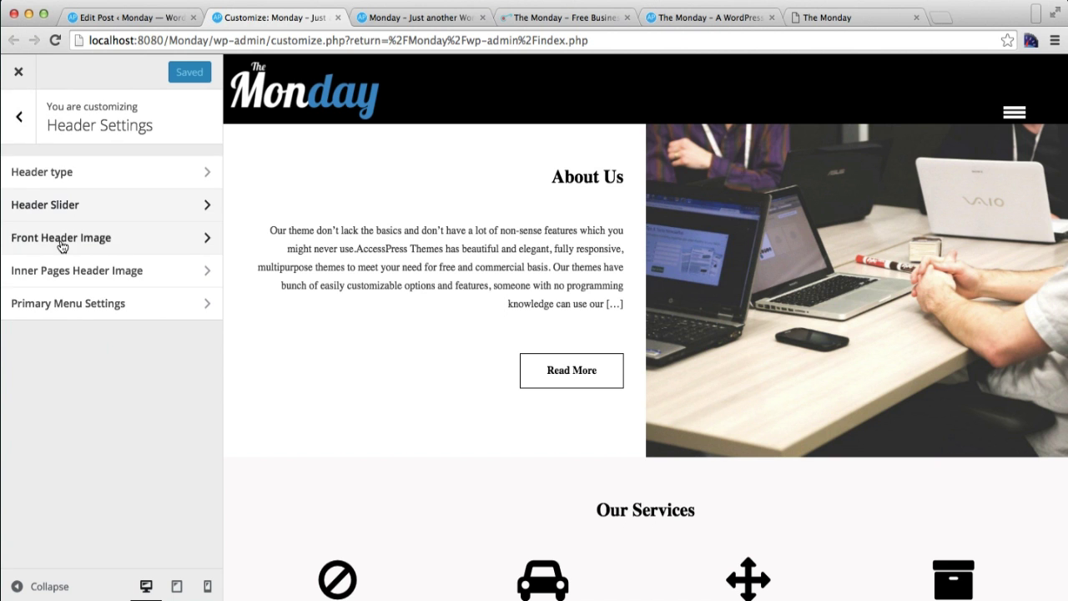
click(116, 175)
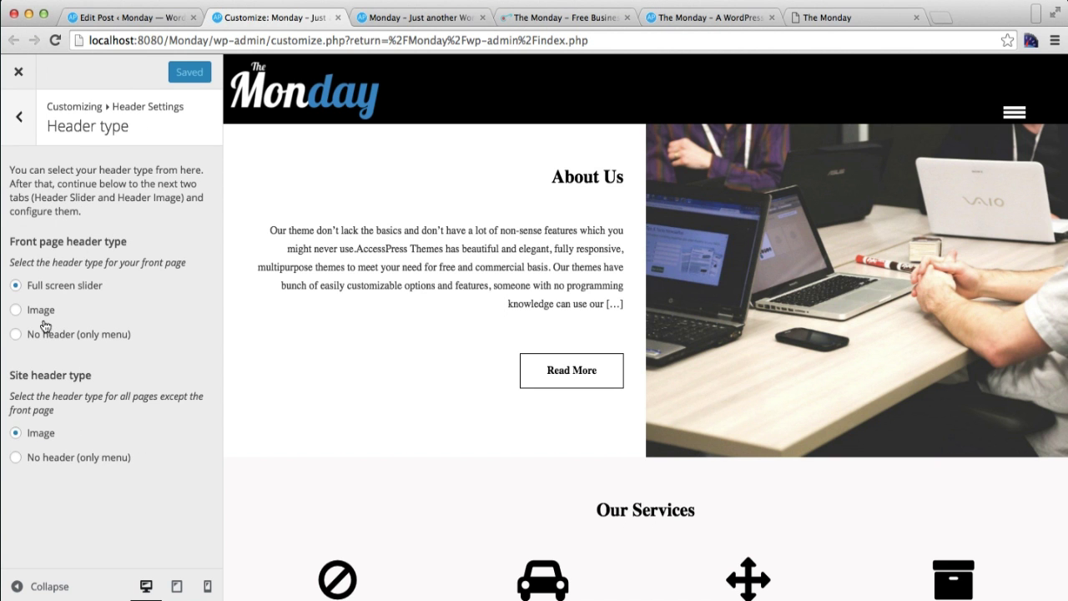
click(17, 310)
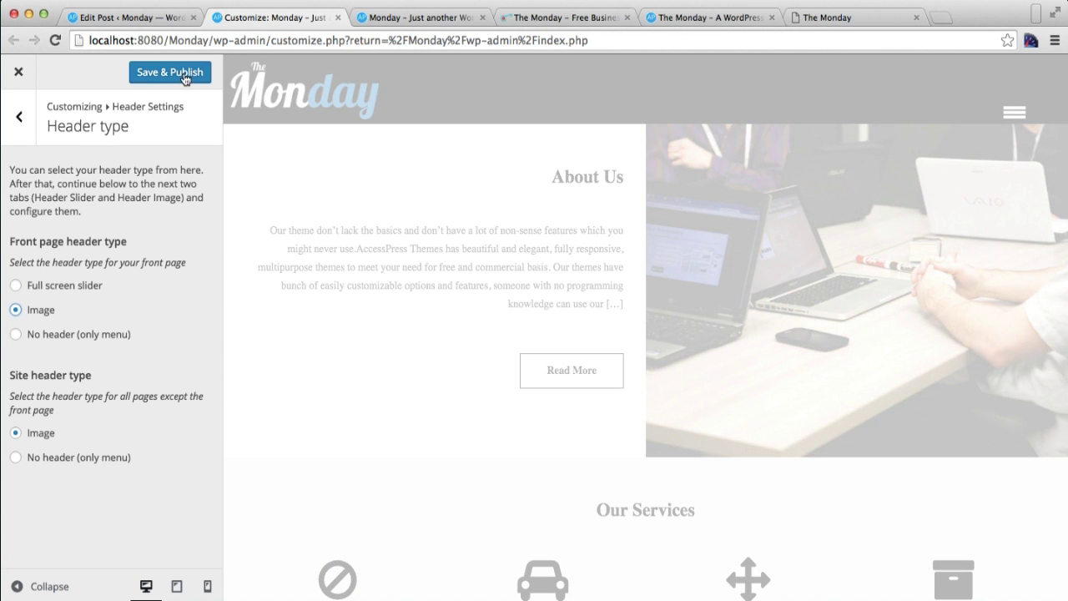
click(184, 75)
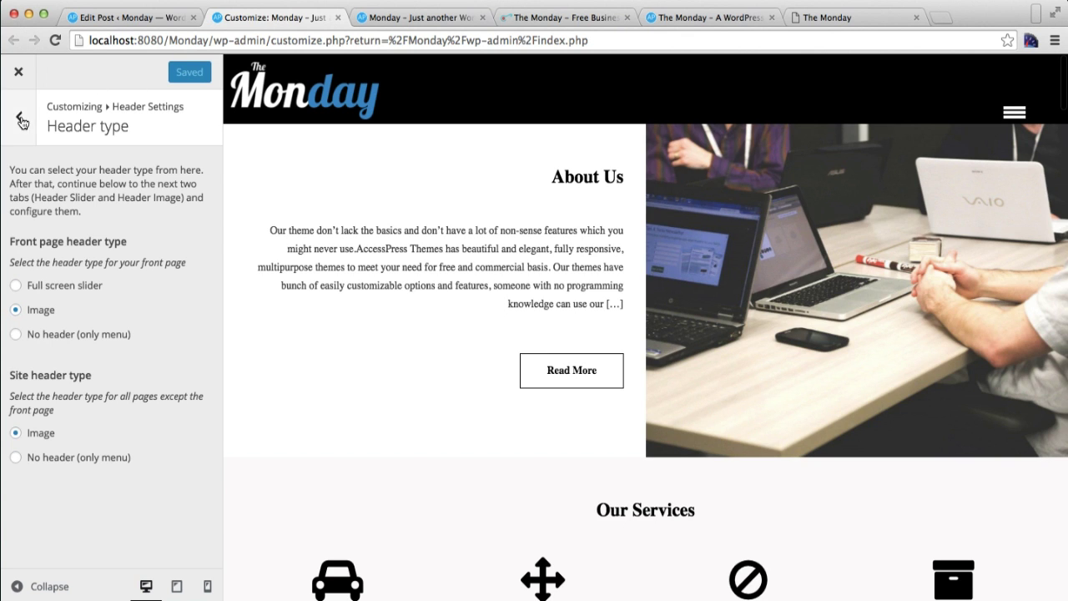
click(21, 120)
click(131, 239)
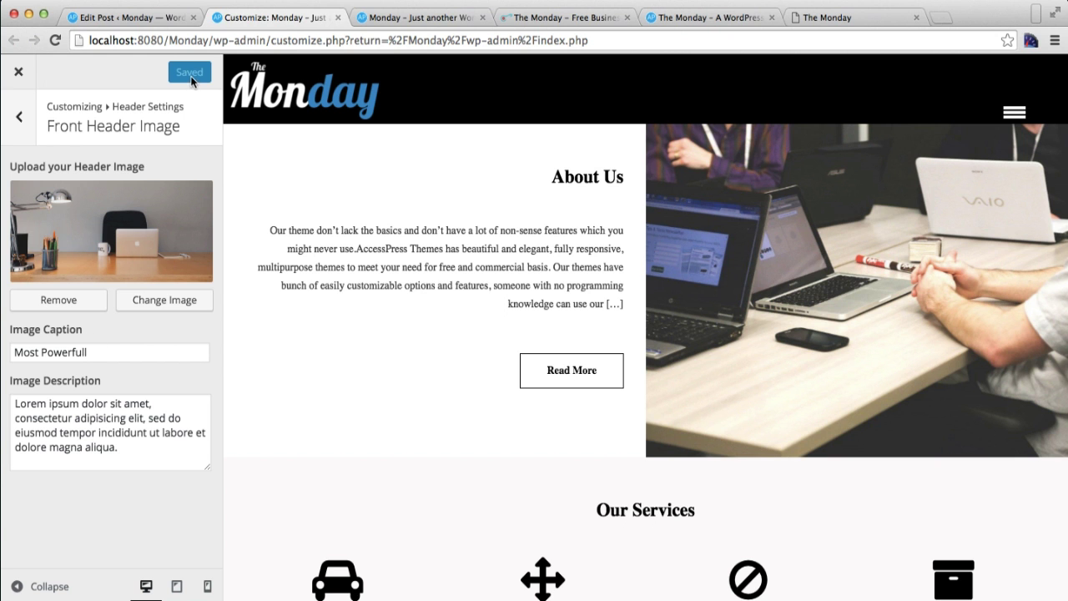
click(376, 20)
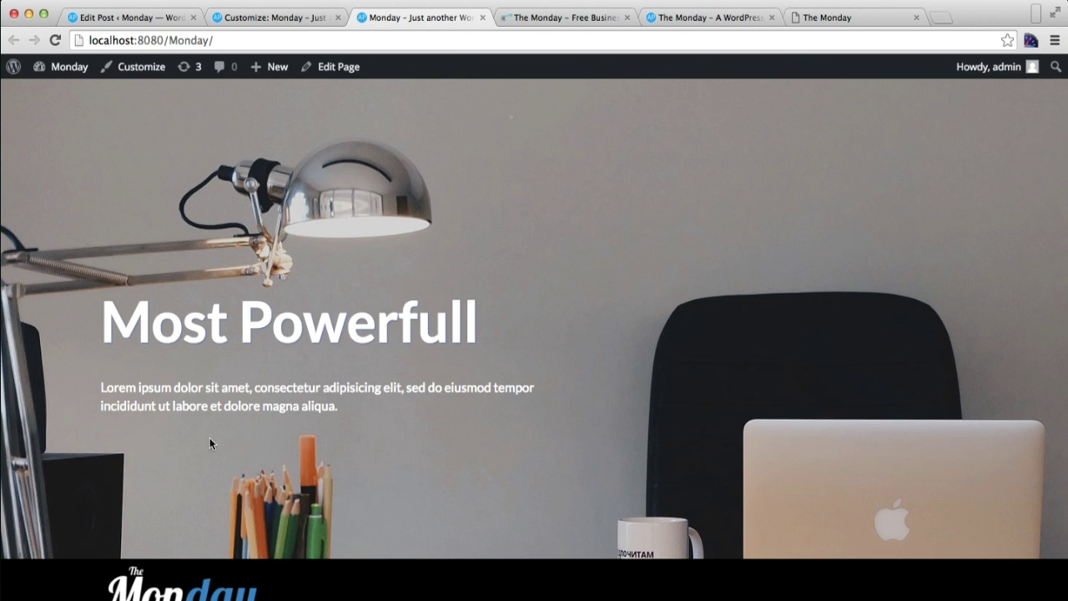
Step: Scroll the live front page with its Most Powerfull image header, then return to the post editor
scroll(408, 432, down, 4)
scroll(457, 414, up, 4)
scroll(265, 401, down, 9)
scroll(265, 405, up, 8)
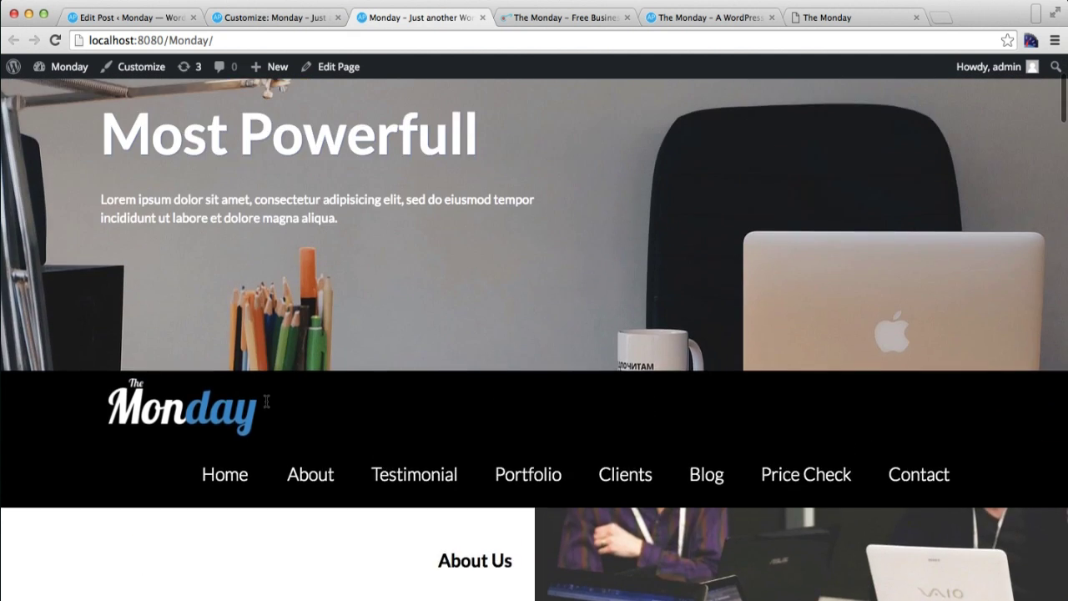
click(138, 18)
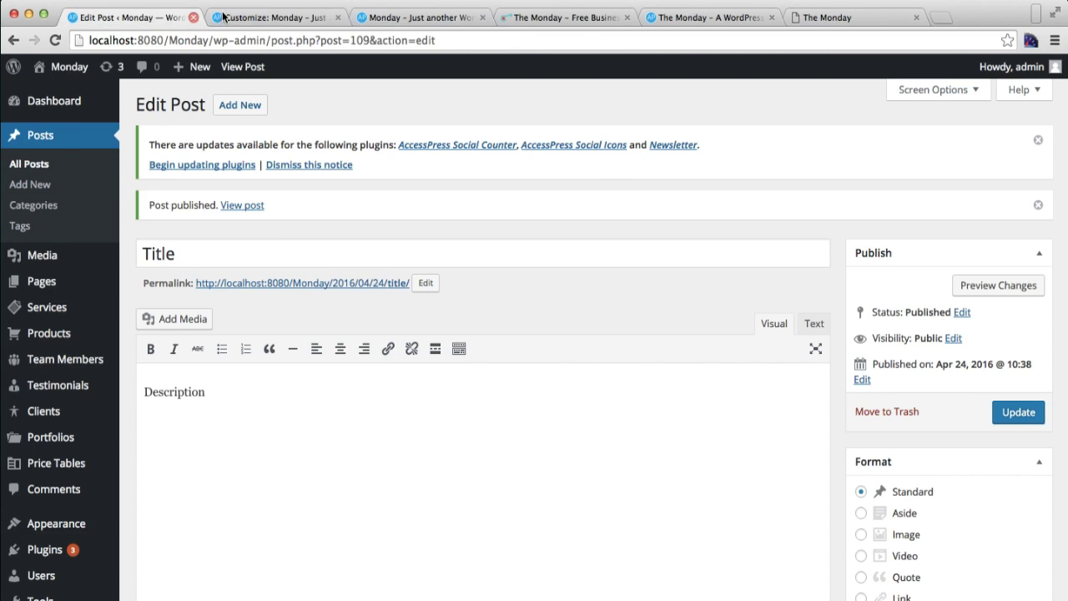
Step: Set the front page header type to 'No header (only menu)' and Save & Publish
click(237, 18)
click(17, 120)
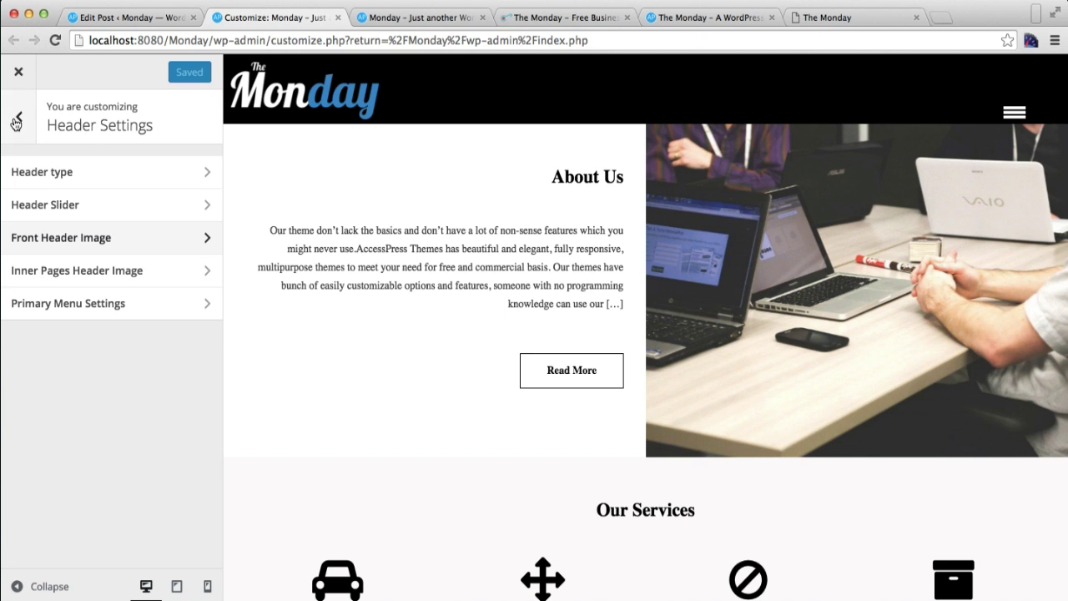
click(79, 173)
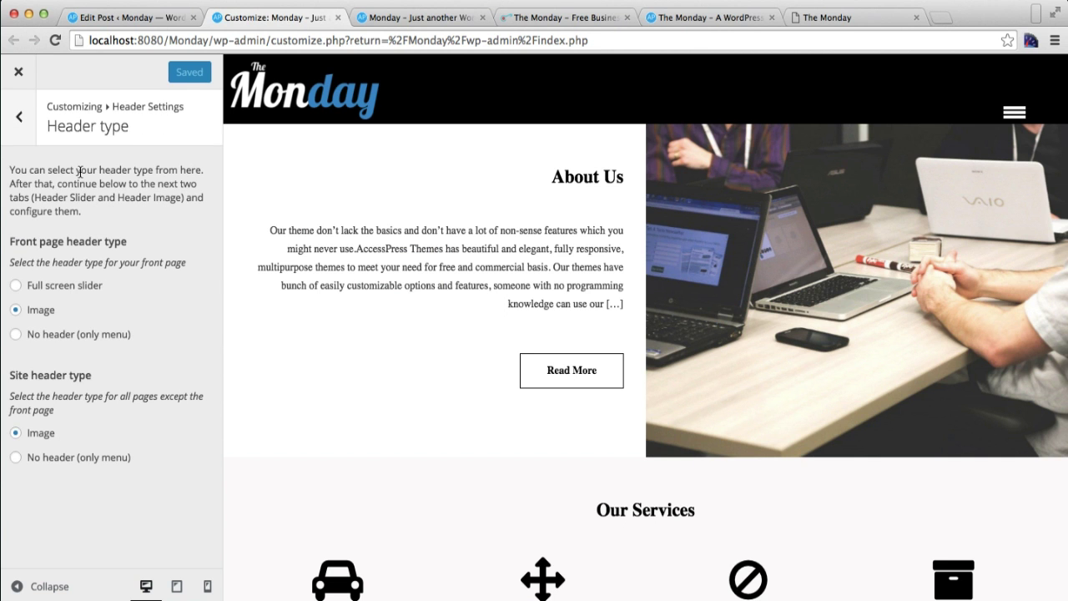
click(16, 336)
click(179, 76)
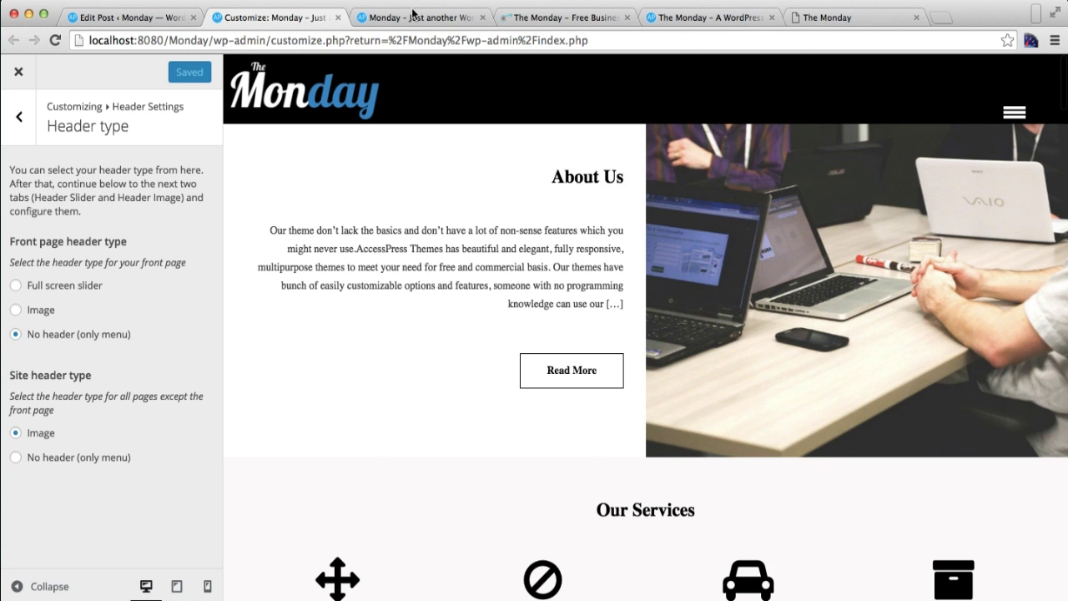
Step: Reload the live front page to show the menu-only header
click(414, 17)
click(406, 47)
key(Return)
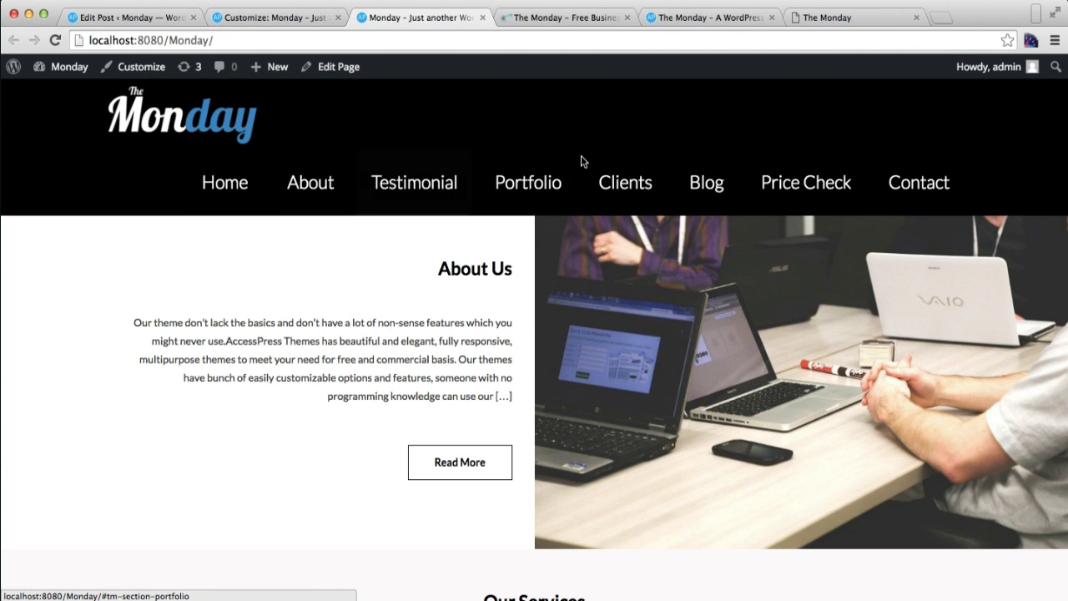
Step: Scroll the reloaded front page to check it shows only the logo and menu bar, then return to the Customizer
scroll(477, 381, down, 15)
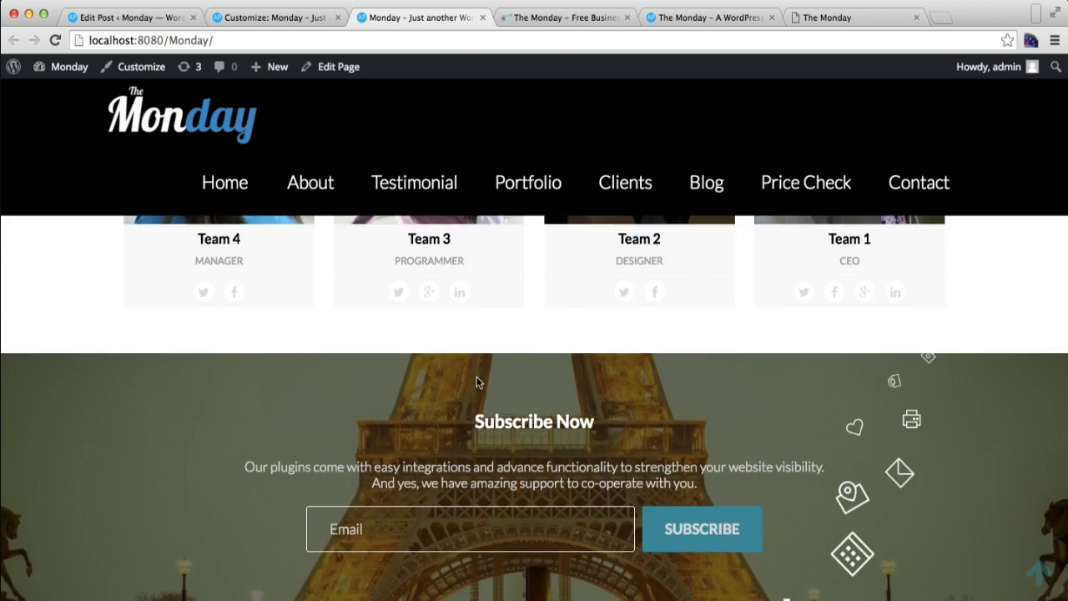
scroll(476, 381, up, 15)
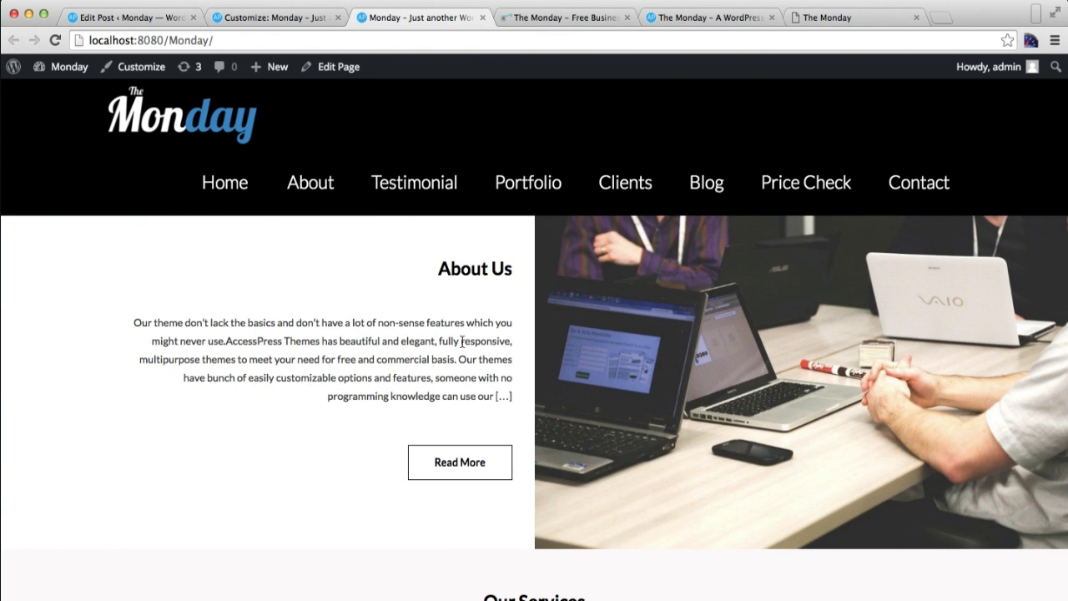
click(226, 19)
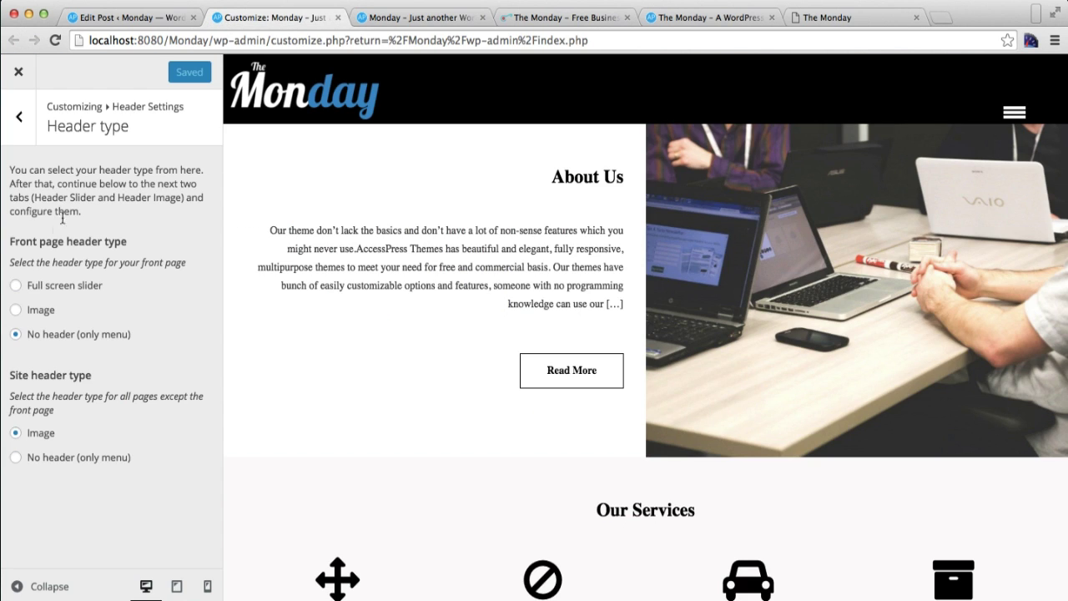
Step: Choose the 13 09 desk photo (home-820389_1920-1024x334.jpg) as the Inner Pages Header Image and Save & Publish
click(14, 120)
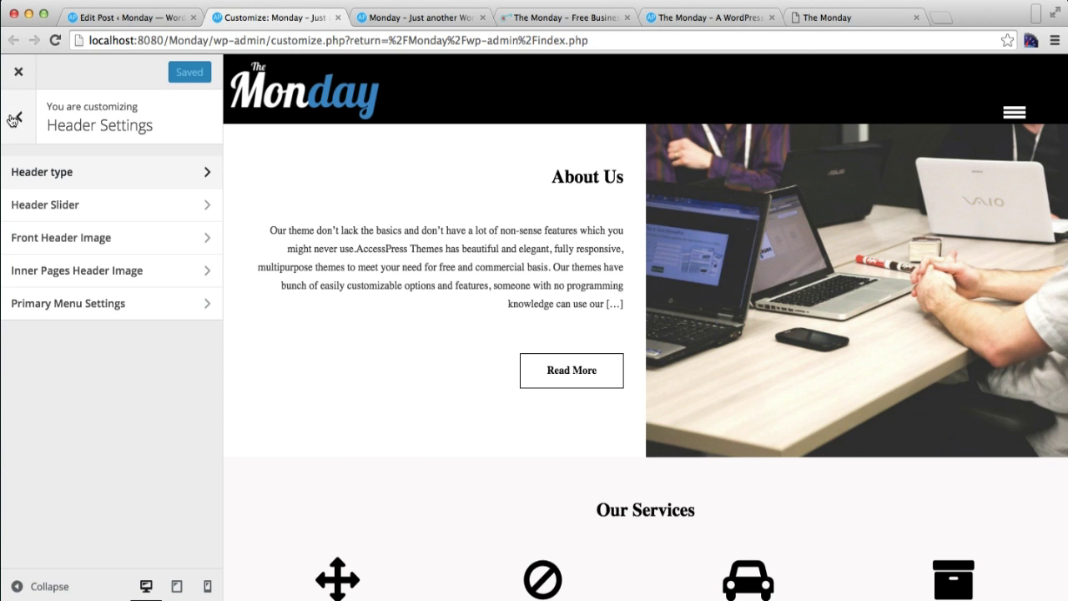
click(89, 280)
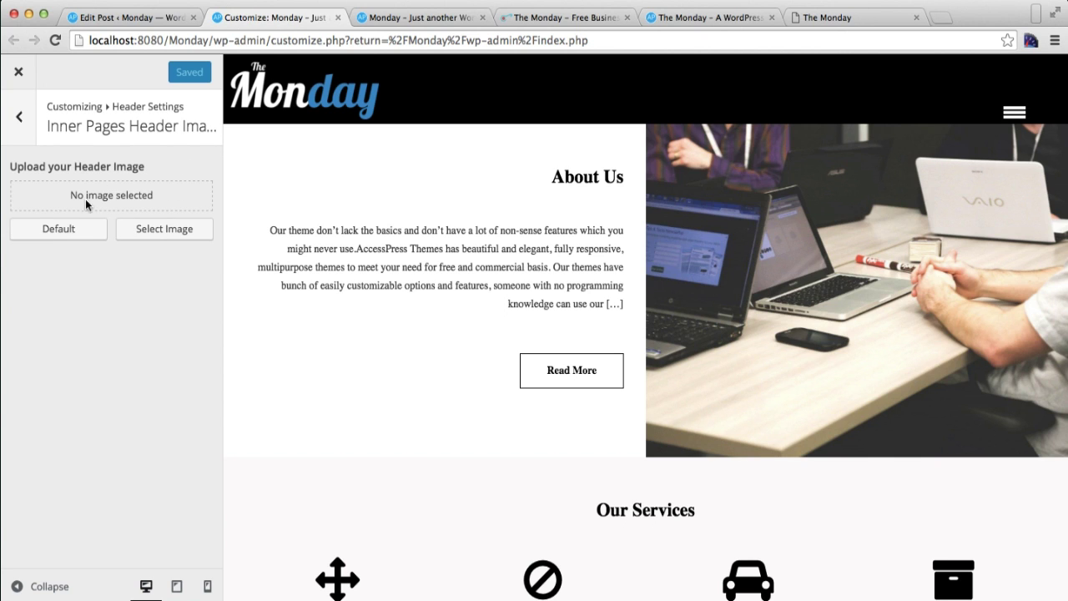
click(163, 229)
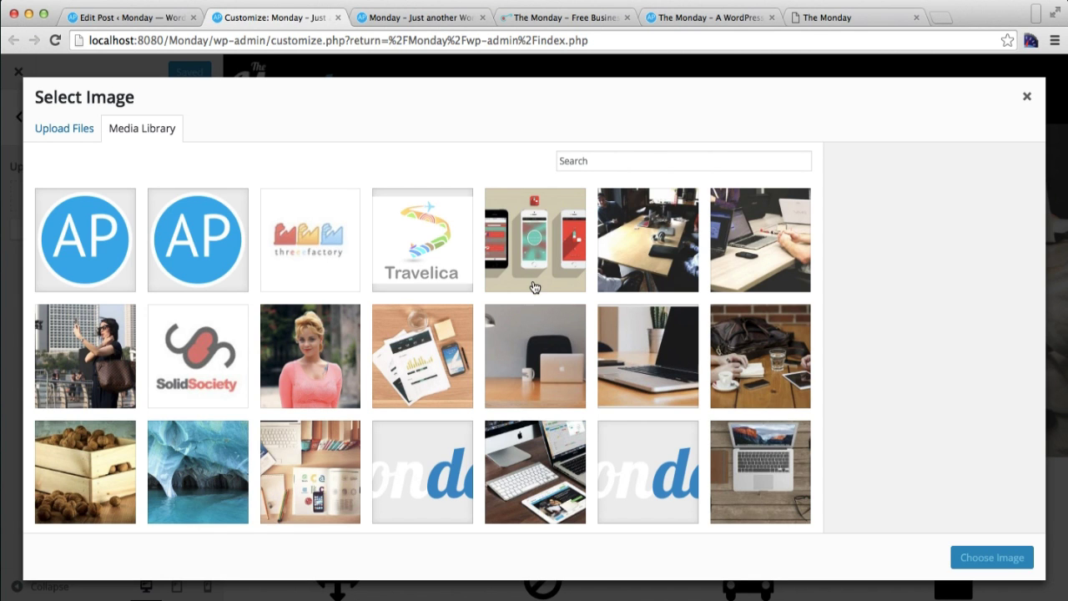
scroll(582, 404, down, 3)
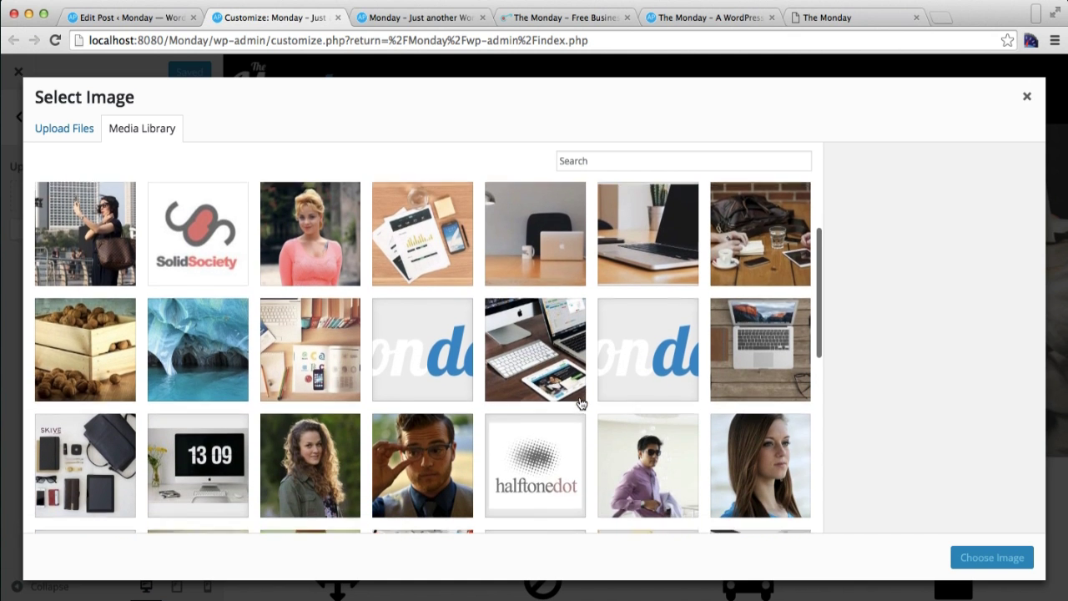
scroll(581, 405, down, 4)
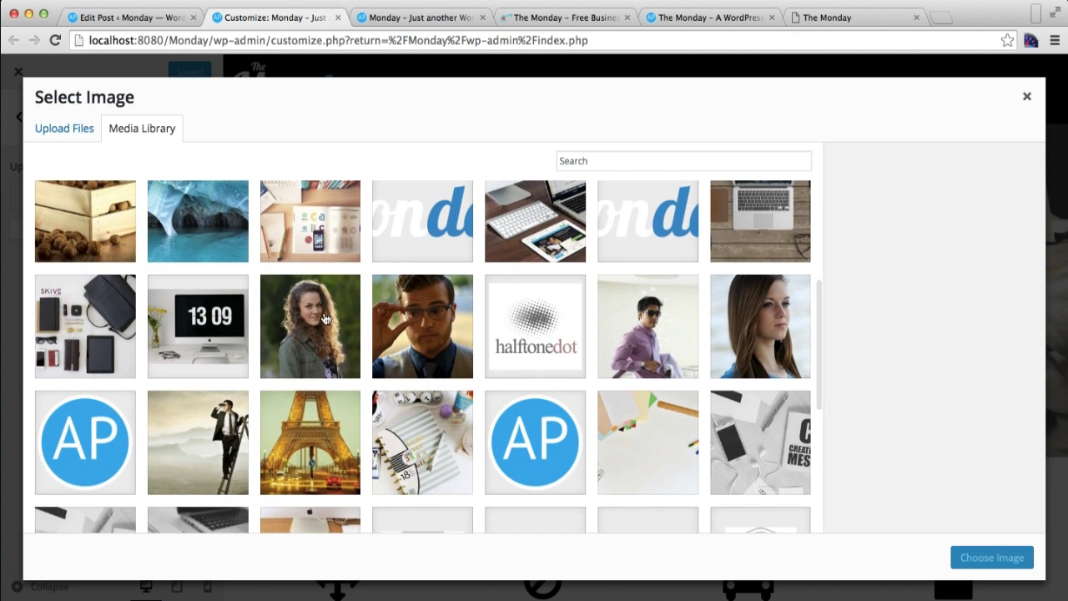
click(206, 324)
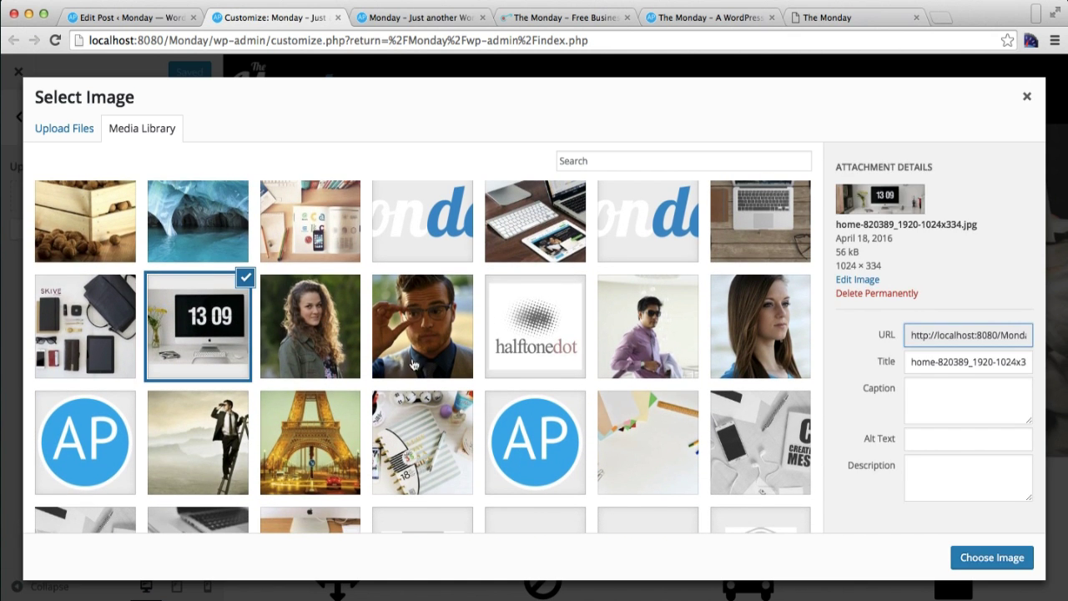
click(993, 560)
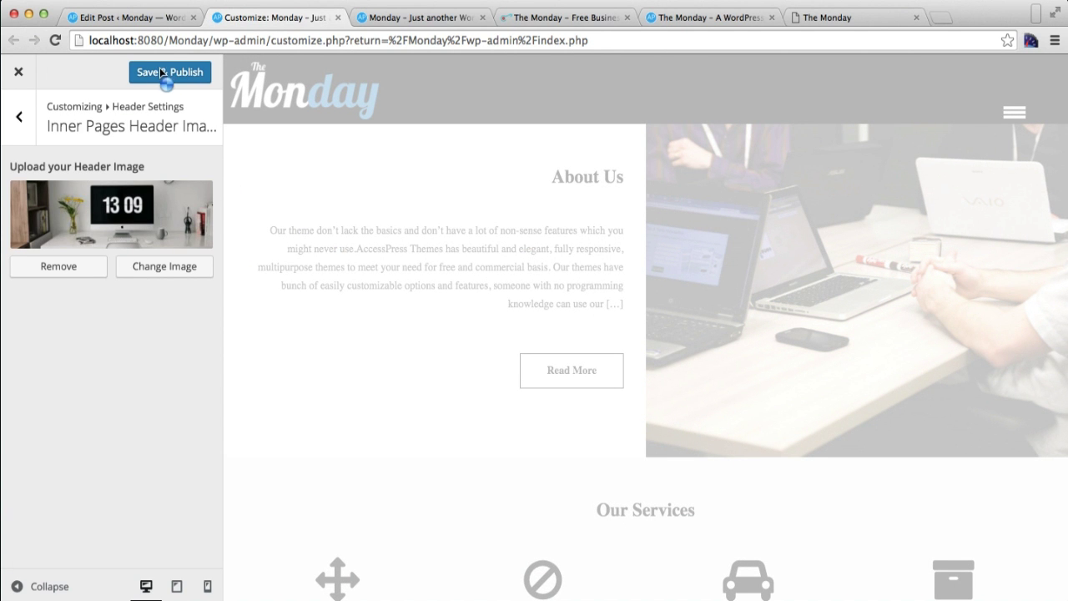
click(160, 73)
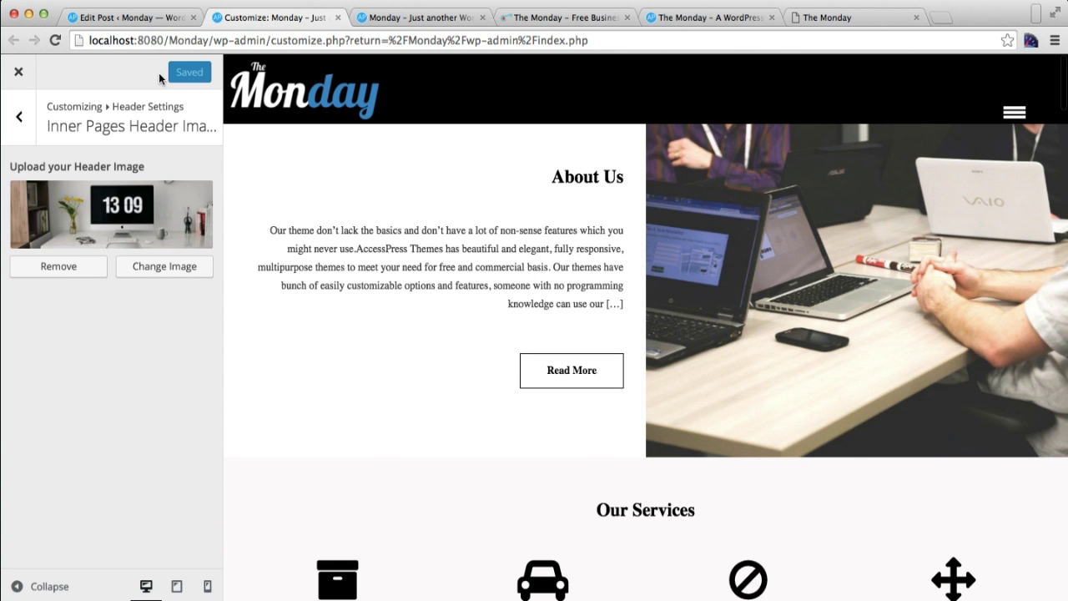
click(400, 18)
Step: Reload the site and open the About Us page to check its 13 09 desk photo header
click(405, 38)
key(Return)
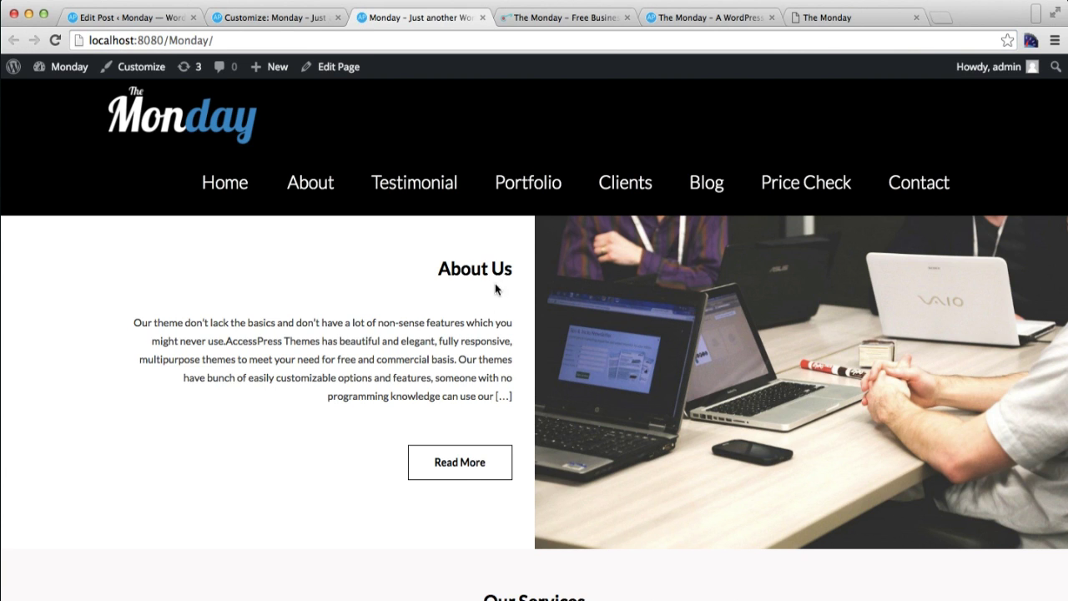
click(489, 467)
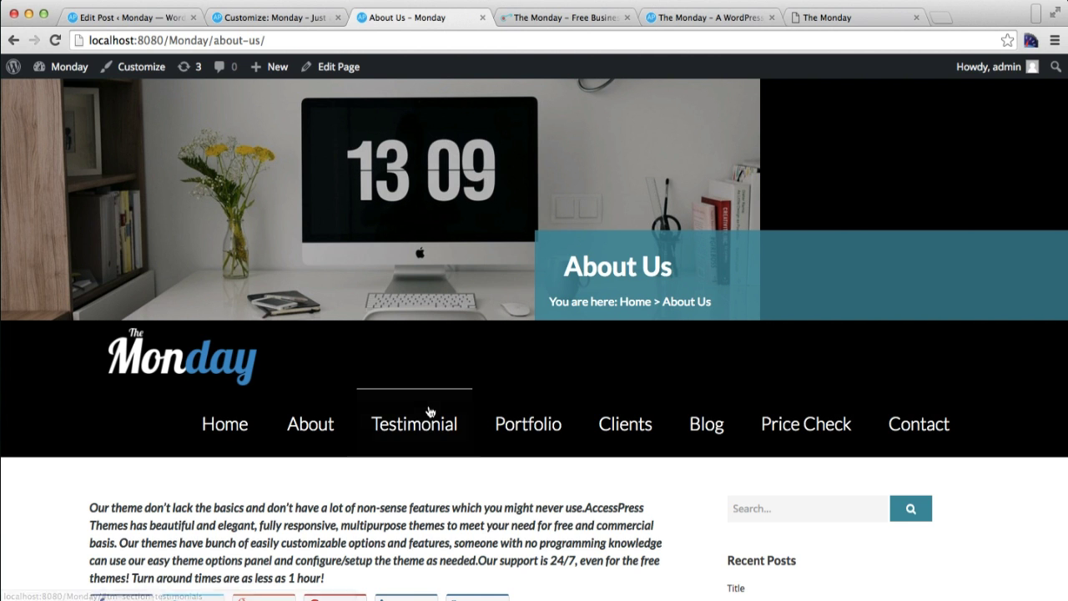
click(459, 429)
scroll(497, 534, down, 5)
scroll(498, 534, up, 15)
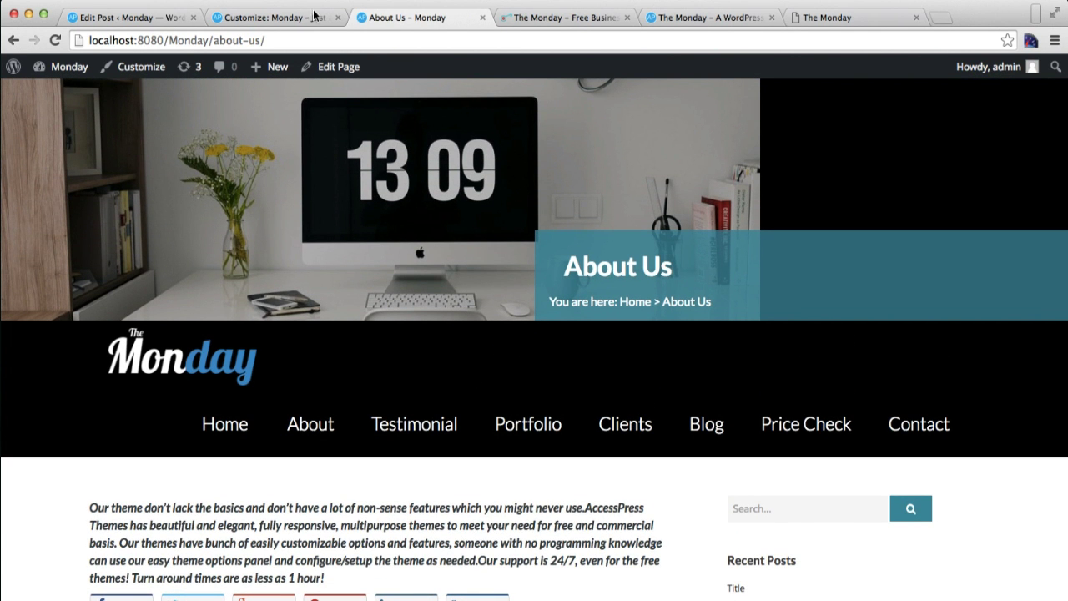
click(275, 17)
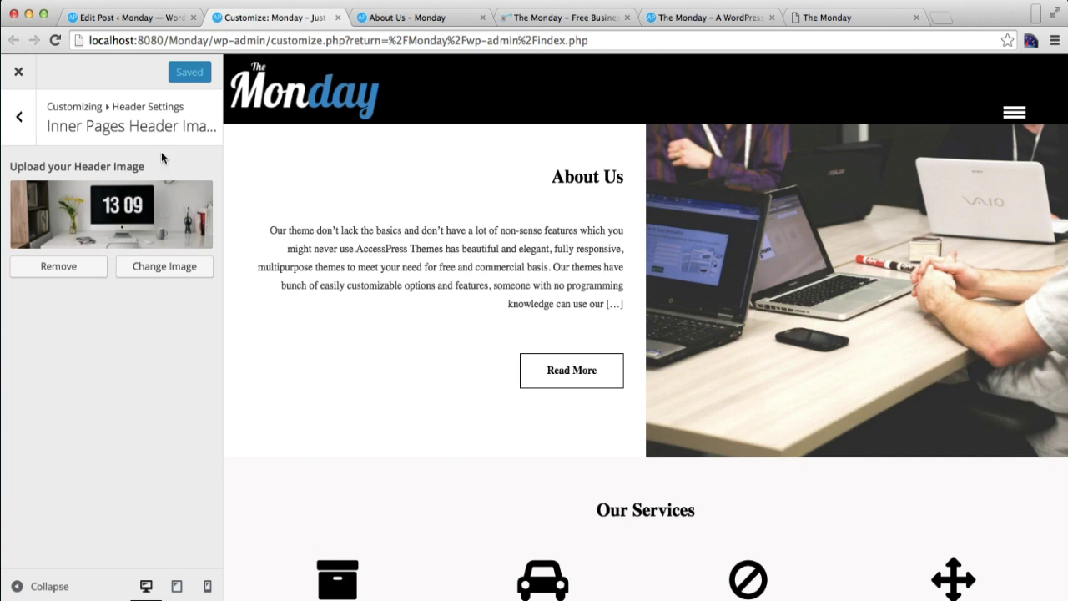
Step: Look over the Primary Menu Settings, then return to the Header Settings list
click(19, 118)
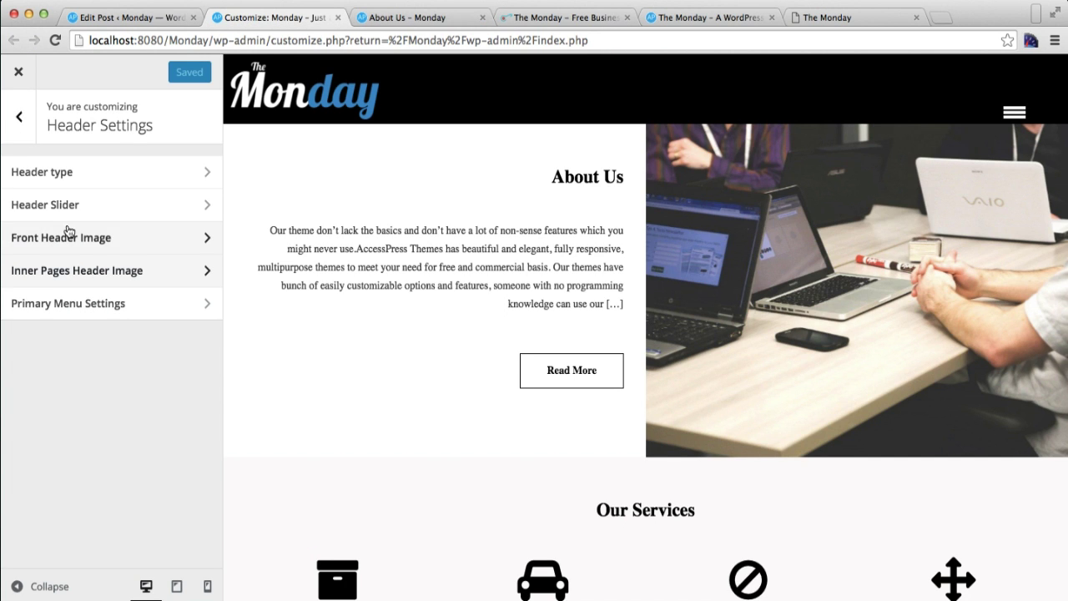
click(90, 309)
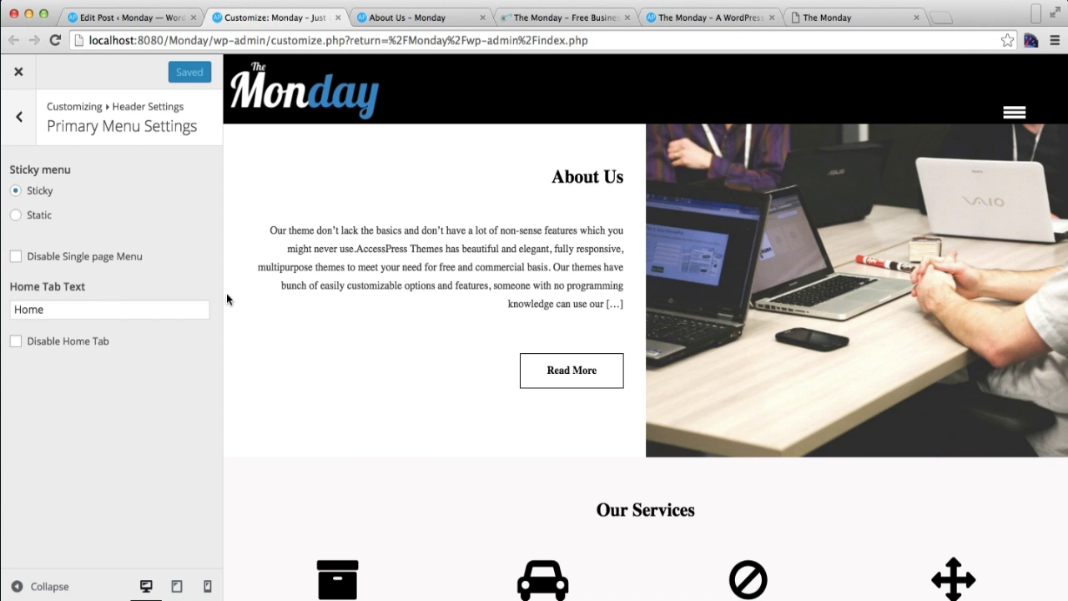
click(21, 123)
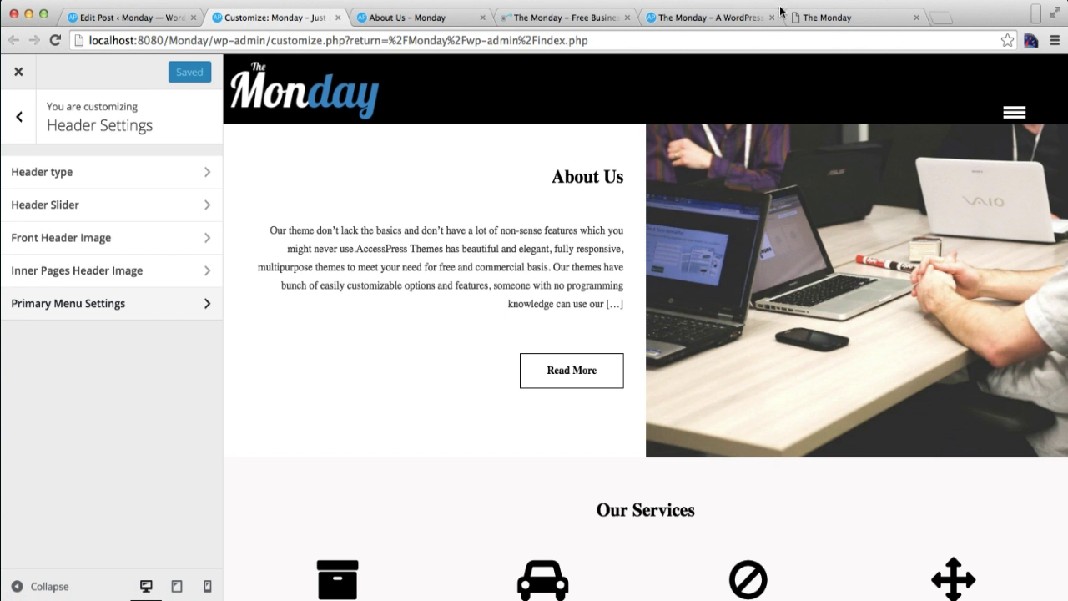
Step: Show the Configuring Header instructions in the theme documentation, down to Configure Header Type
click(814, 16)
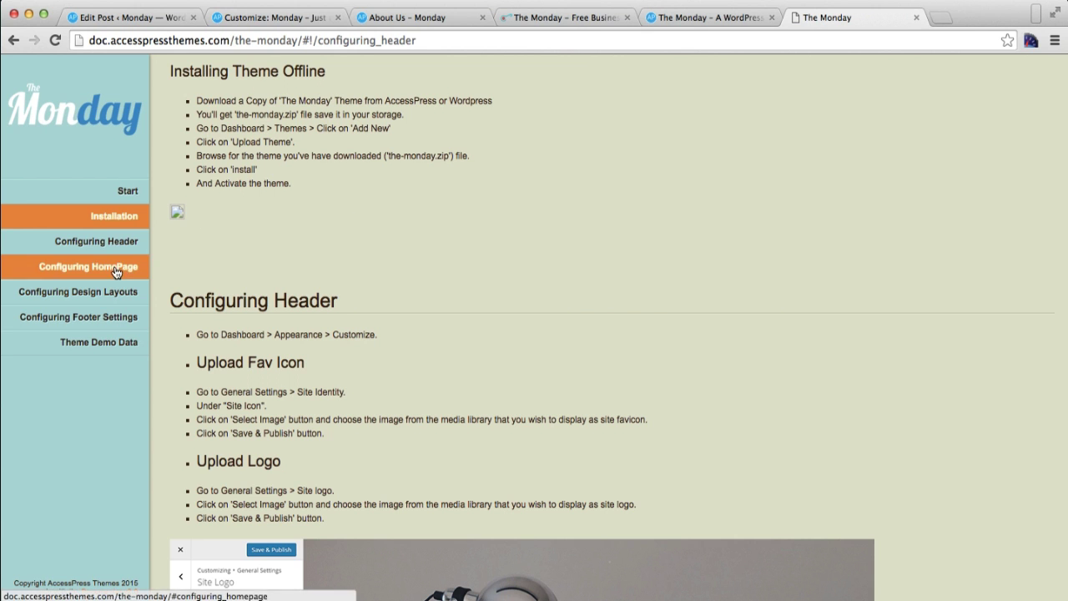
click(102, 243)
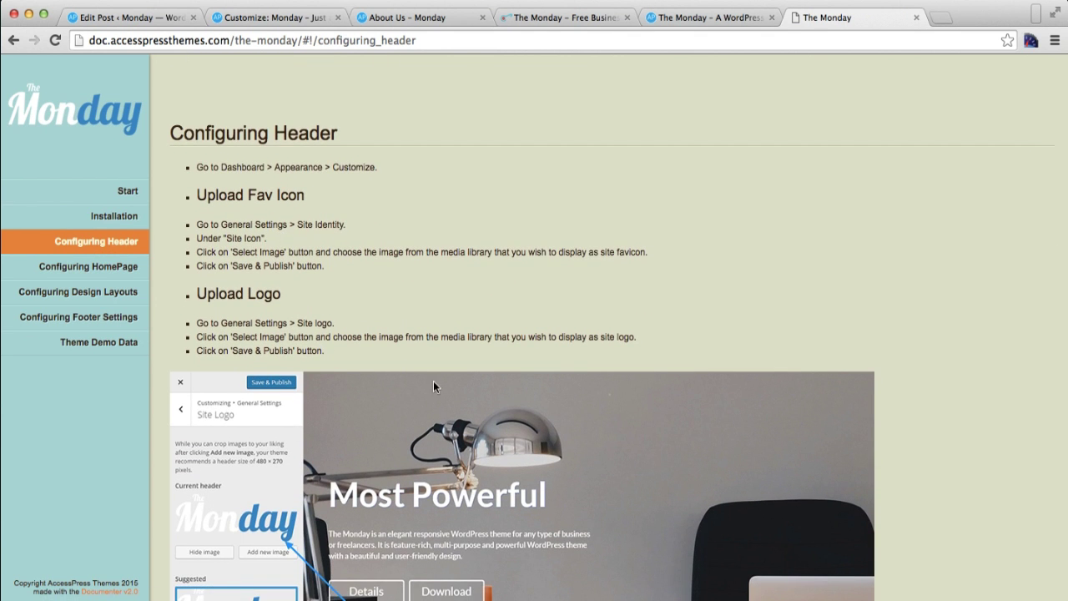
scroll(434, 387, down, 10)
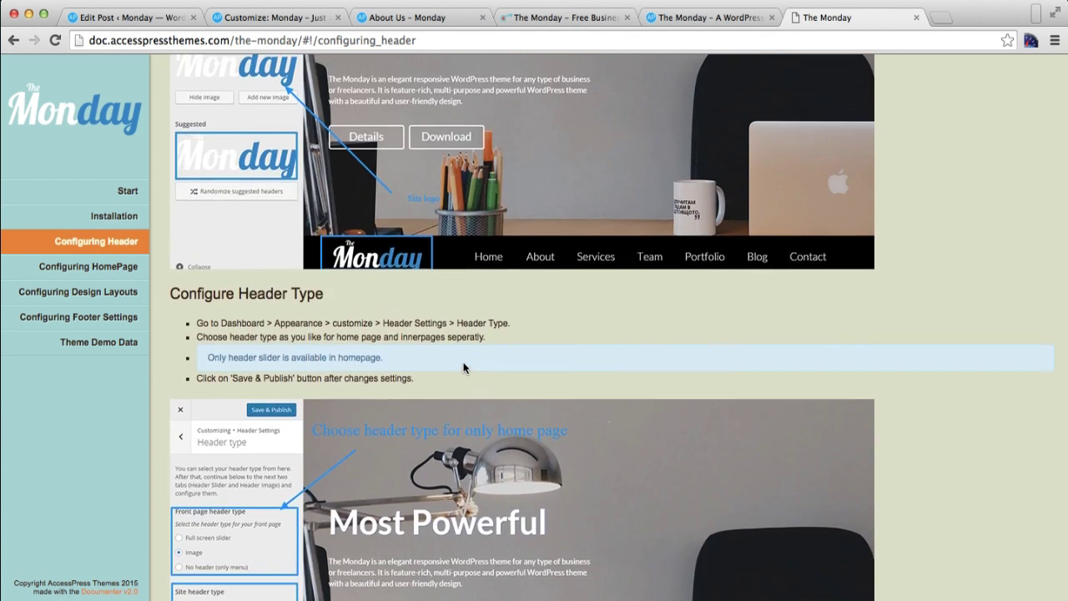